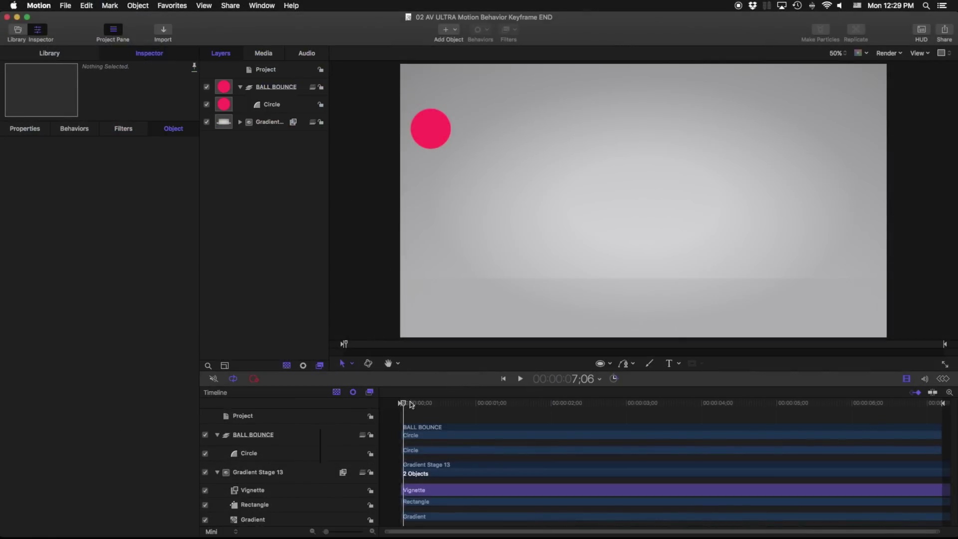
Step: Inspect the Gradient Stage 13 background and ball layers, and browse the library's Content category
{"action": "left_click_drag", "start_coordinate": [404, 405], "coordinate": [401, 405]}
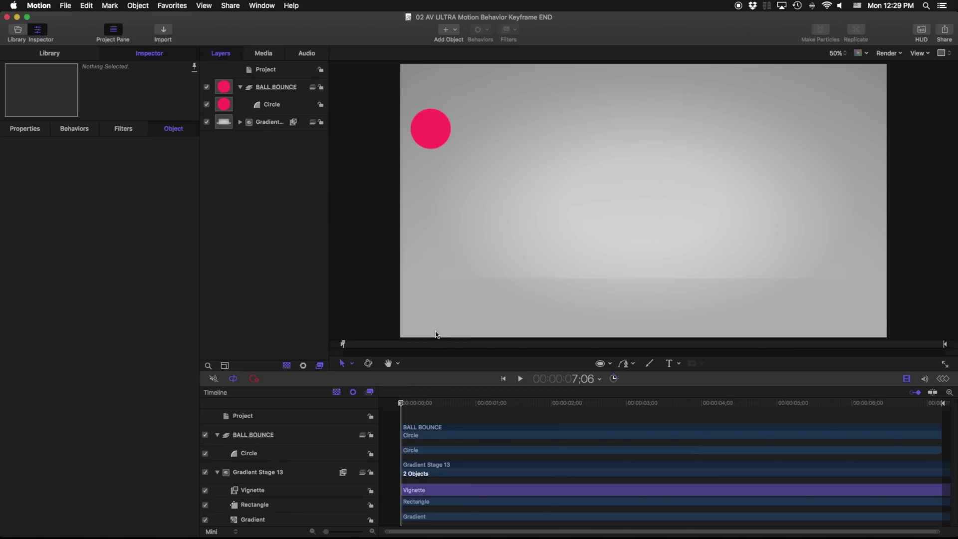
{"action": "left_click", "coordinate": [269, 123]}
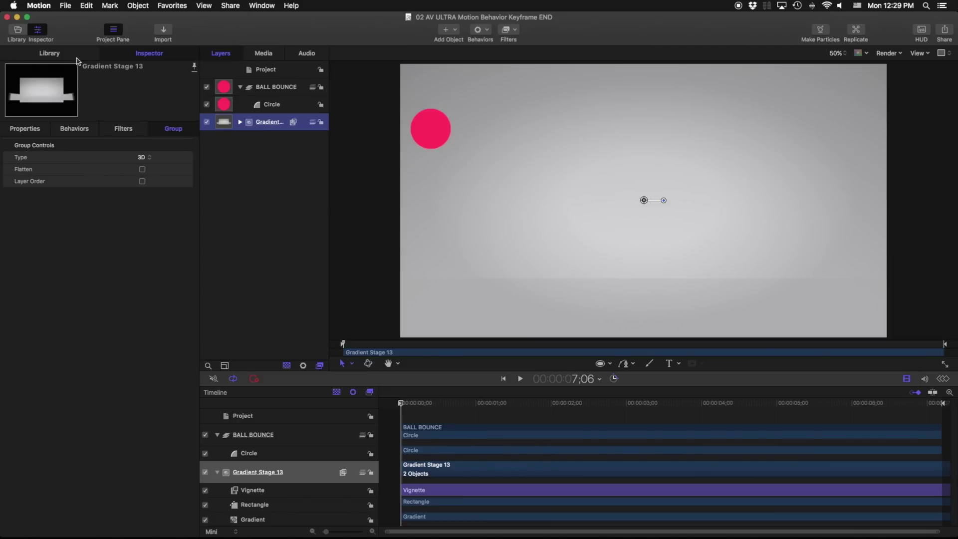
{"action": "left_click", "coordinate": [49, 53]}
{"action": "scroll", "coordinate": [38, 217], "scroll_direction": "down", "scroll_amount": 3}
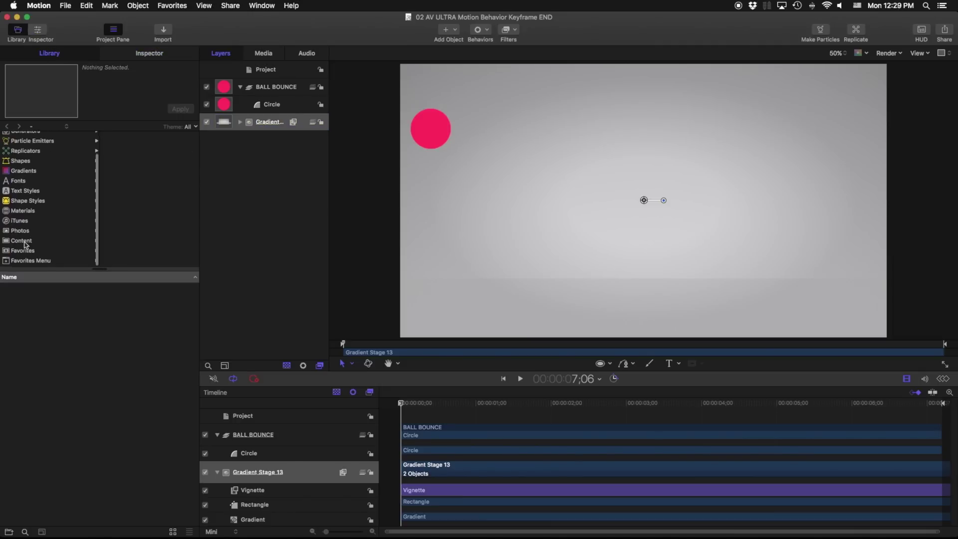
{"action": "left_click", "coordinate": [25, 242]}
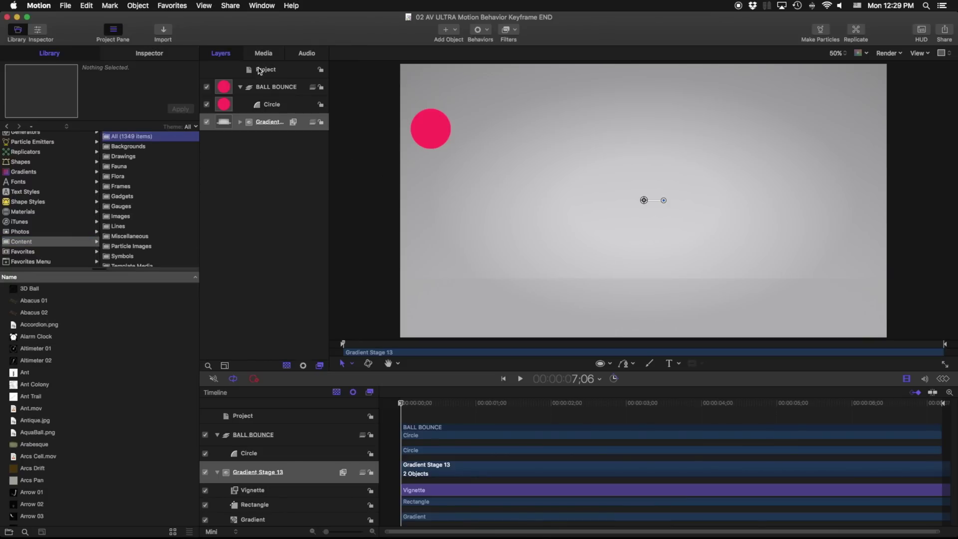
{"action": "left_click", "coordinate": [274, 106]}
{"action": "left_click", "coordinate": [241, 87]}
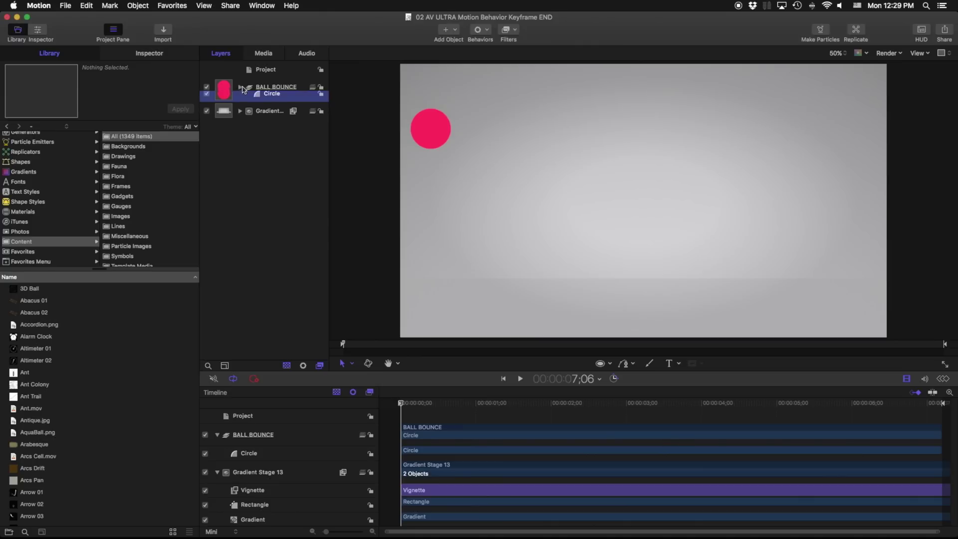
Step: Keyframe the circle's position along a bouncing path of diminishing height across the stage
{"action": "left_click", "coordinate": [430, 134]}
{"action": "left_click_drag", "start_coordinate": [430, 129], "coordinate": [493, 296]}
{"action": "left_click_drag", "start_coordinate": [493, 297], "coordinate": [554, 205]}
{"action": "left_click_drag", "start_coordinate": [554, 205], "coordinate": [632, 244]}
{"action": "left_click_drag", "start_coordinate": [632, 243], "coordinate": [655, 284]}
{"action": "left_click_drag", "start_coordinate": [654, 284], "coordinate": [672, 263]}
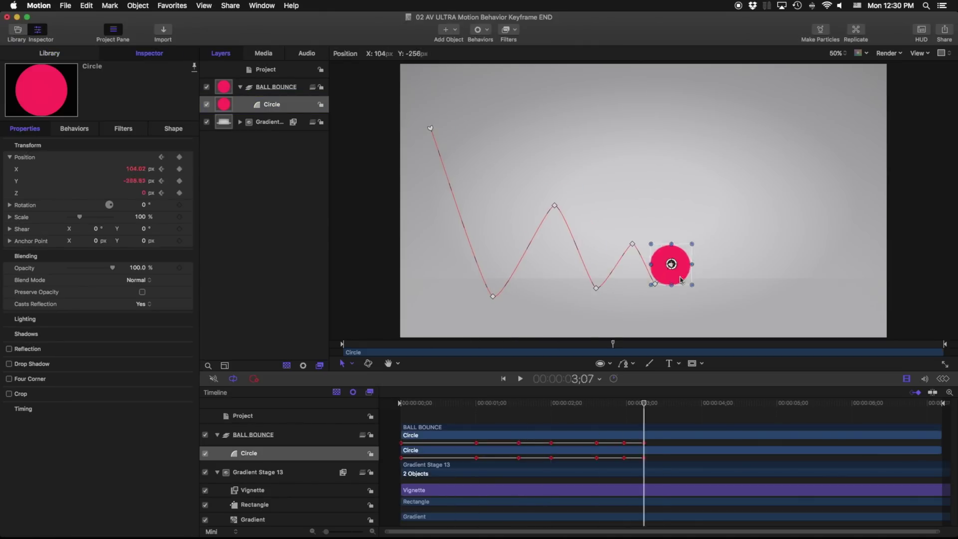
Step: Open the circle's position curves for keyframe editing, play the bounce, and set the Position Y keyframe at 2;29 to Linear interpolation
{"action": "right_click", "coordinate": [401, 443]}
{"action": "left_click", "coordinate": [434, 483]}
{"action": "left_click_drag", "start_coordinate": [688, 403], "coordinate": [335, 409]}
{"action": "key", "text": "space"}
{"action": "left_click", "coordinate": [643, 509]}
{"action": "right_click", "coordinate": [624, 509]}
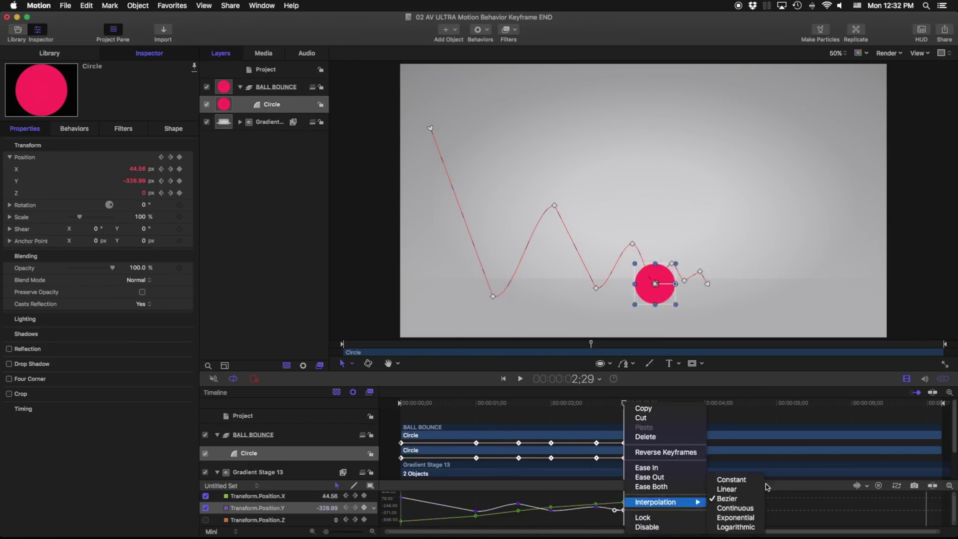
{"action": "left_click", "coordinate": [759, 489]}
Step: Play the keyframed ball bounce from the start and review its motion along the timeline
{"action": "left_click_drag", "start_coordinate": [624, 403], "coordinate": [390, 408]}
{"action": "key", "text": "space"}
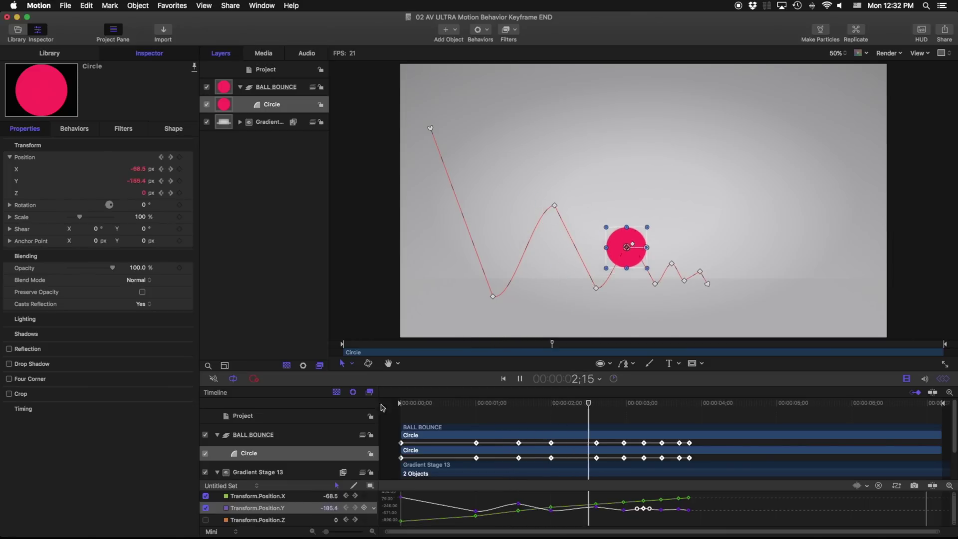
{"action": "left_click", "coordinate": [381, 213]}
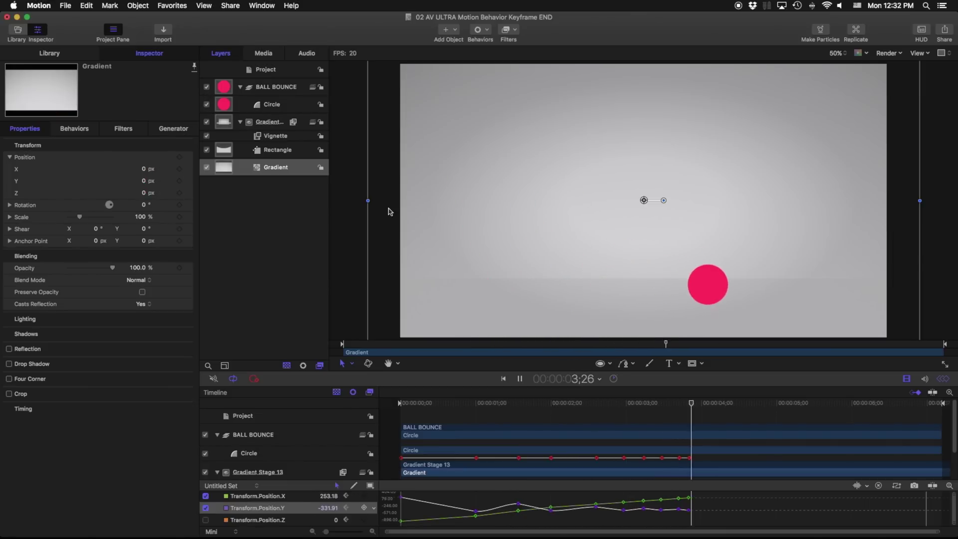
{"action": "left_click", "coordinate": [423, 404]}
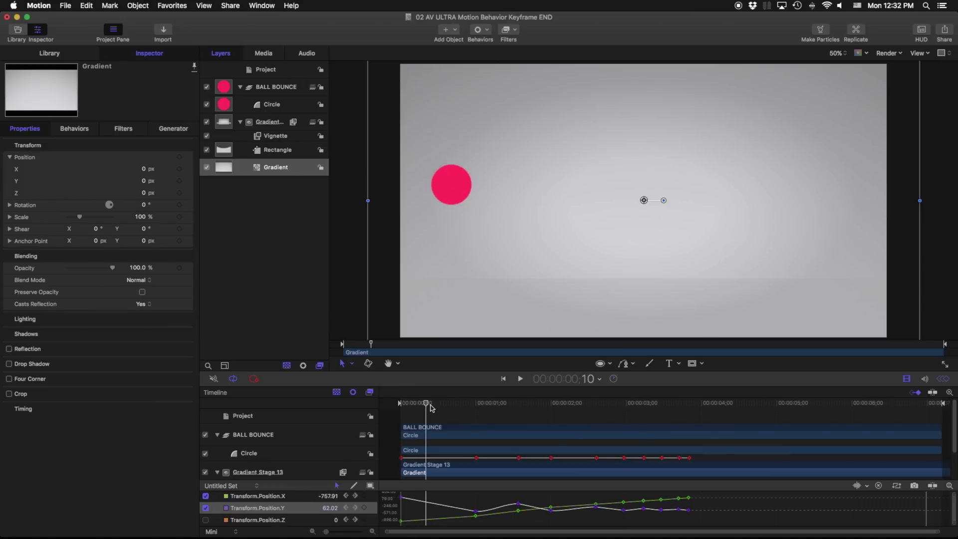
{"action": "left_click", "coordinate": [429, 406]}
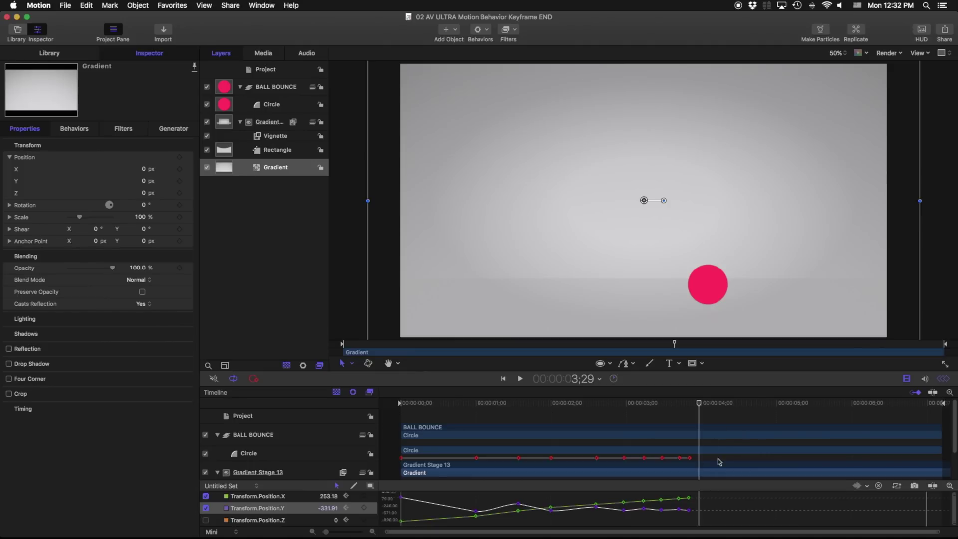
{"action": "left_click_drag", "start_coordinate": [719, 459], "coordinate": [376, 434]}
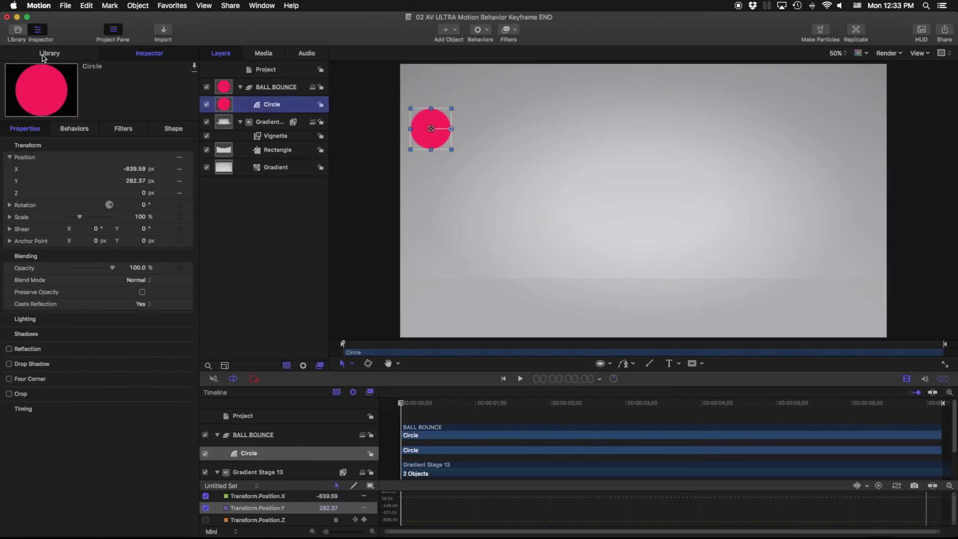
Step: Apply the Gravity and Edge Collision simulation behaviors from the library to the Circle layer
{"action": "left_click", "coordinate": [45, 54]}
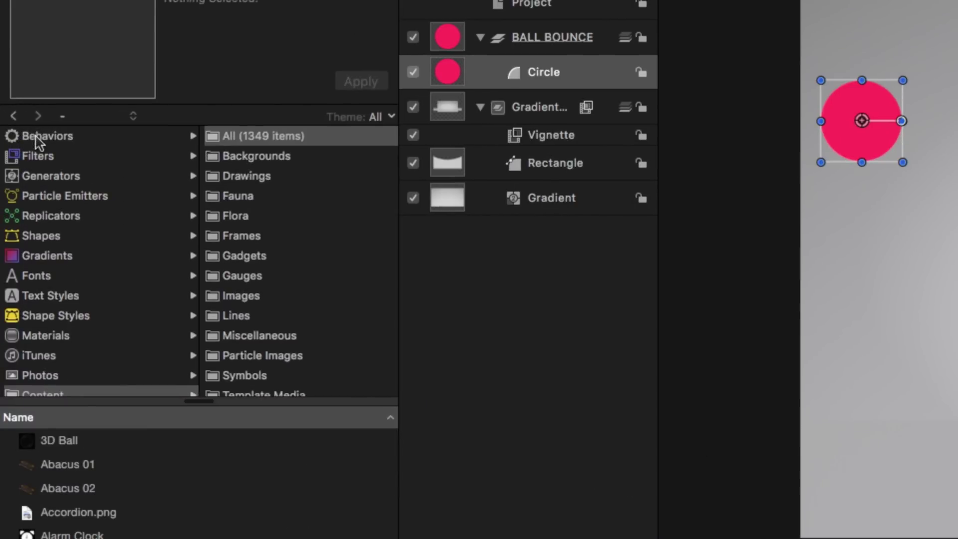
{"action": "left_click", "coordinate": [39, 140]}
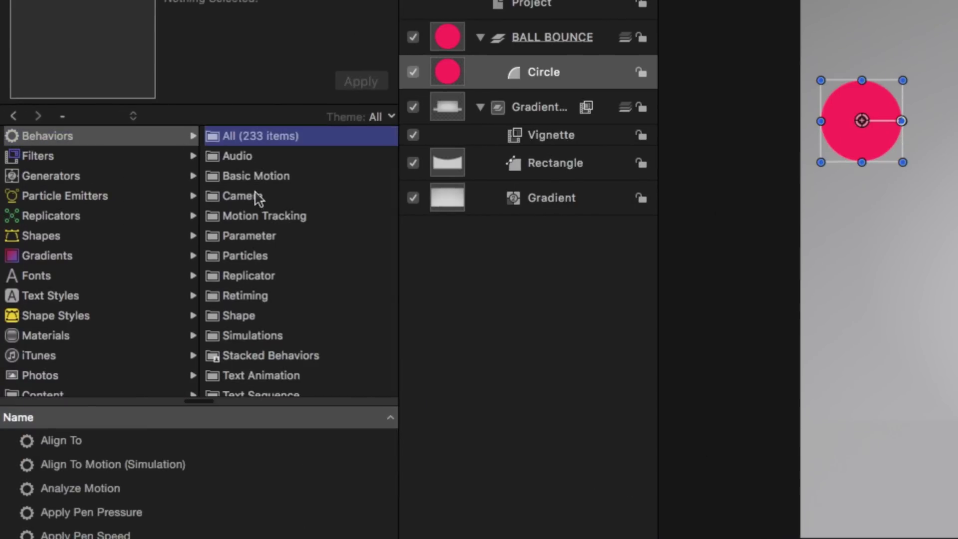
{"action": "scroll", "coordinate": [248, 287], "scroll_direction": "down", "scroll_amount": 1}
{"action": "scroll", "coordinate": [248, 286], "scroll_direction": "up", "scroll_amount": 1}
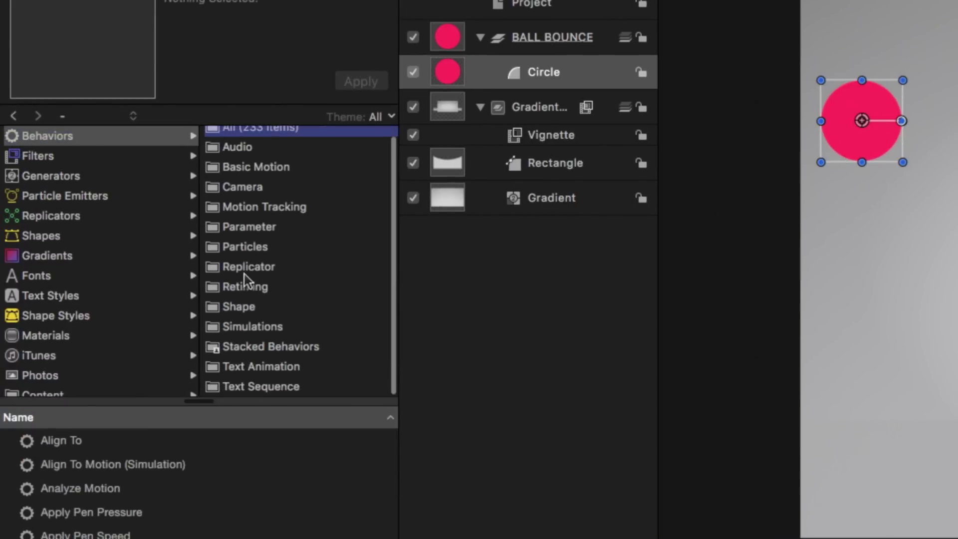
{"action": "scroll", "coordinate": [268, 358], "scroll_direction": "down", "scroll_amount": 1}
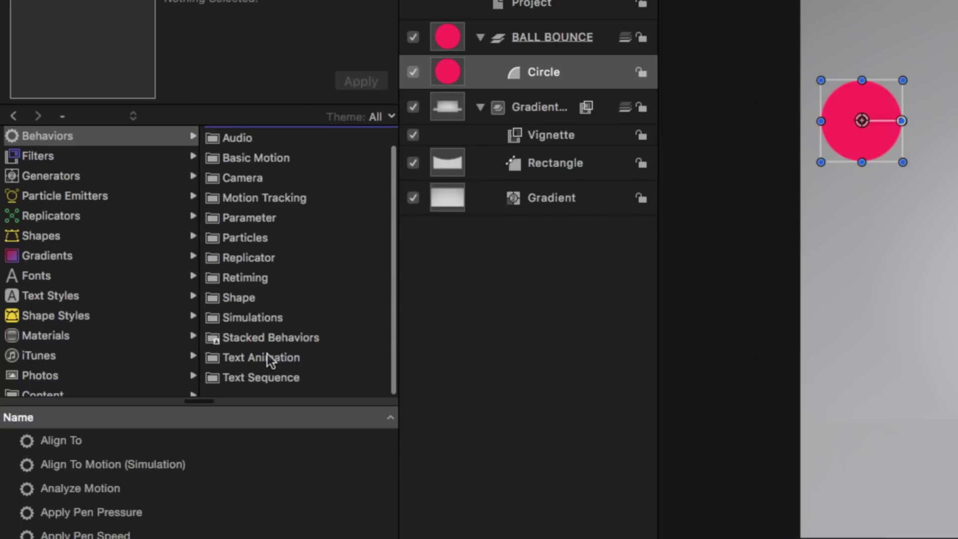
{"action": "scroll", "coordinate": [267, 359], "scroll_direction": "up", "scroll_amount": 1}
{"action": "left_click", "coordinate": [268, 332]}
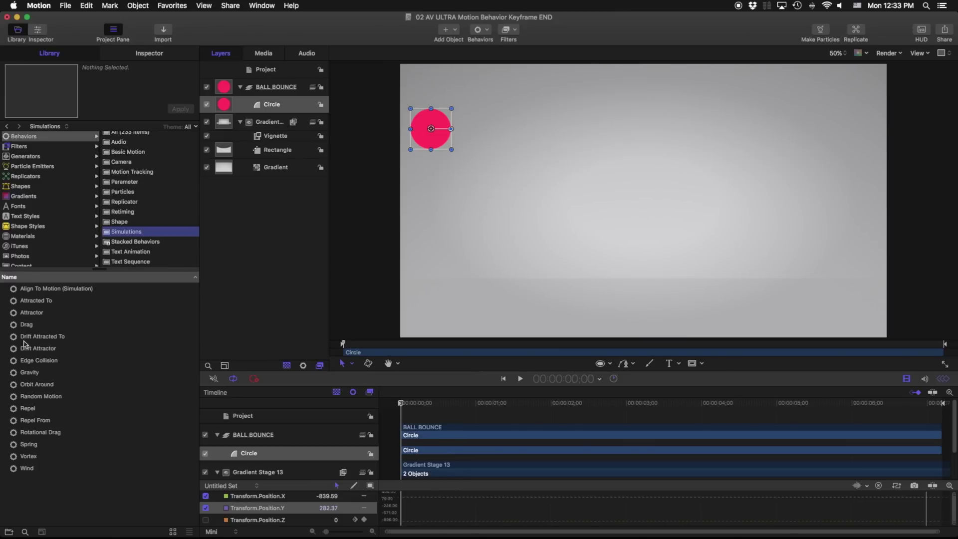
{"action": "left_click", "coordinate": [25, 372]}
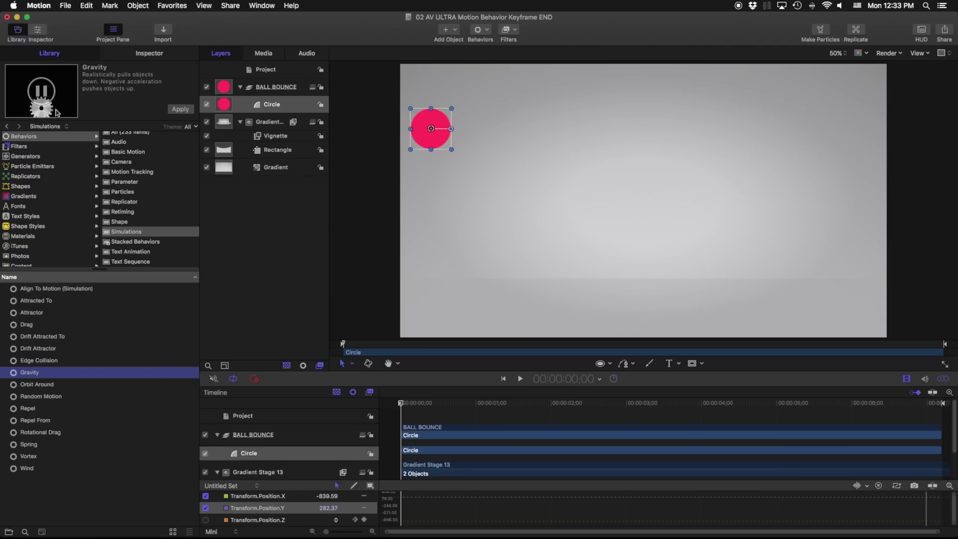
{"action": "mouse_move", "coordinate": [60, 103]}
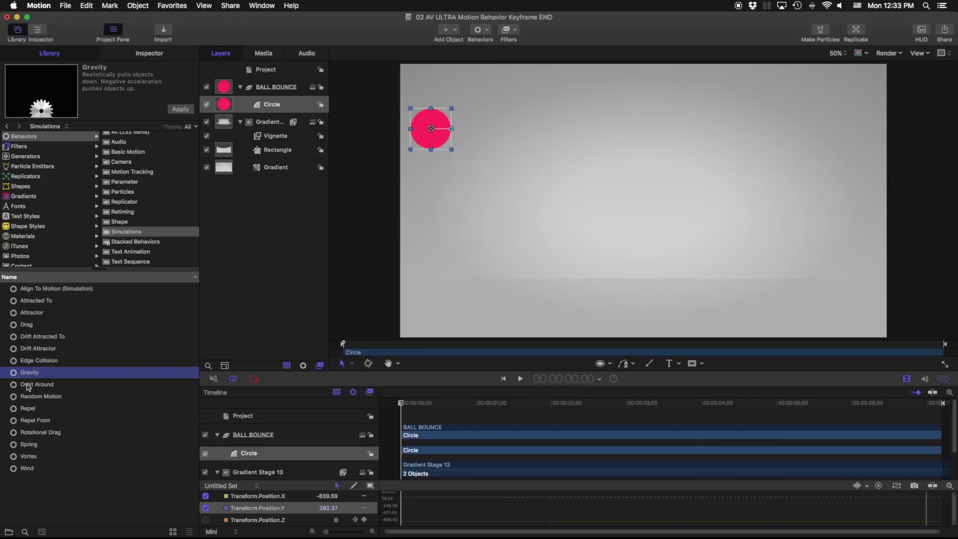
{"action": "left_click_drag", "start_coordinate": [27, 373], "coordinate": [252, 454]}
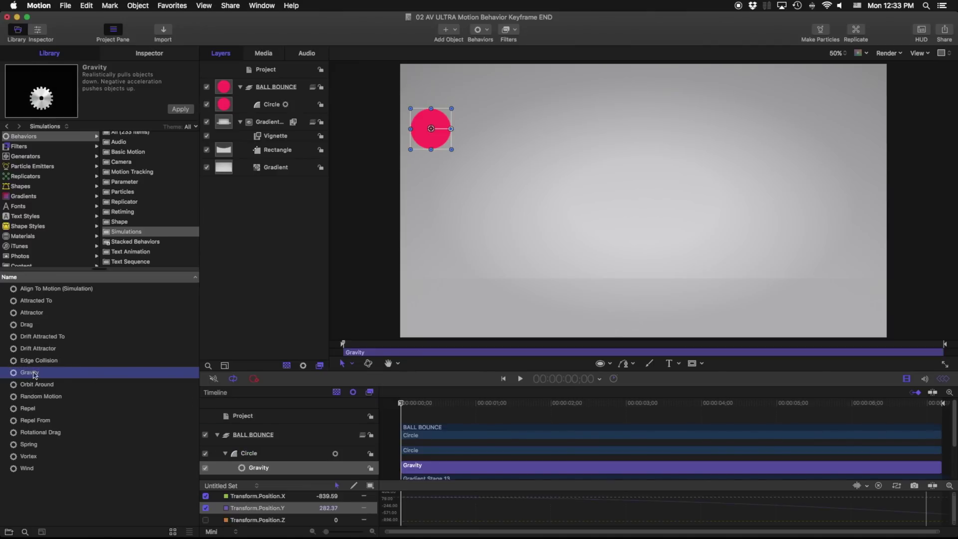
{"action": "left_click", "coordinate": [38, 361]}
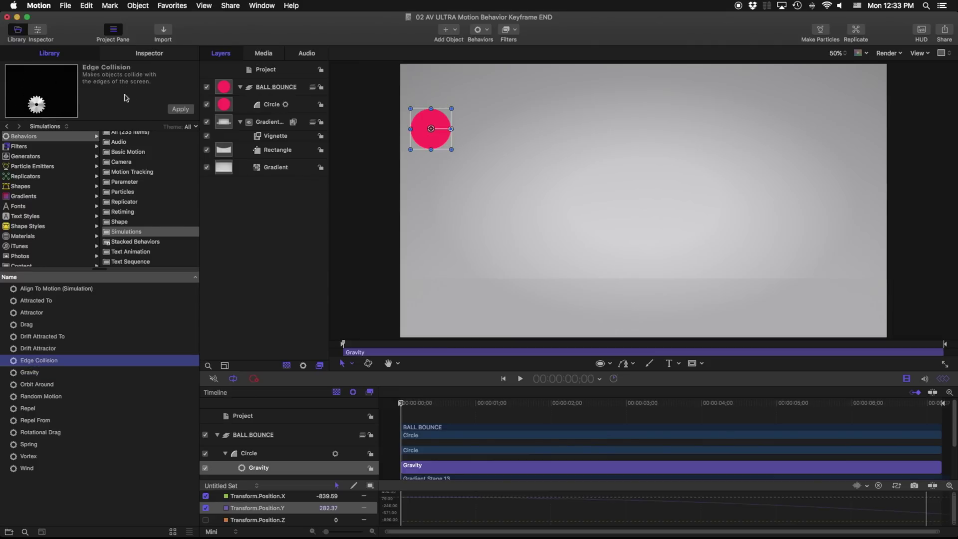
{"action": "left_click_drag", "start_coordinate": [28, 362], "coordinate": [268, 454]}
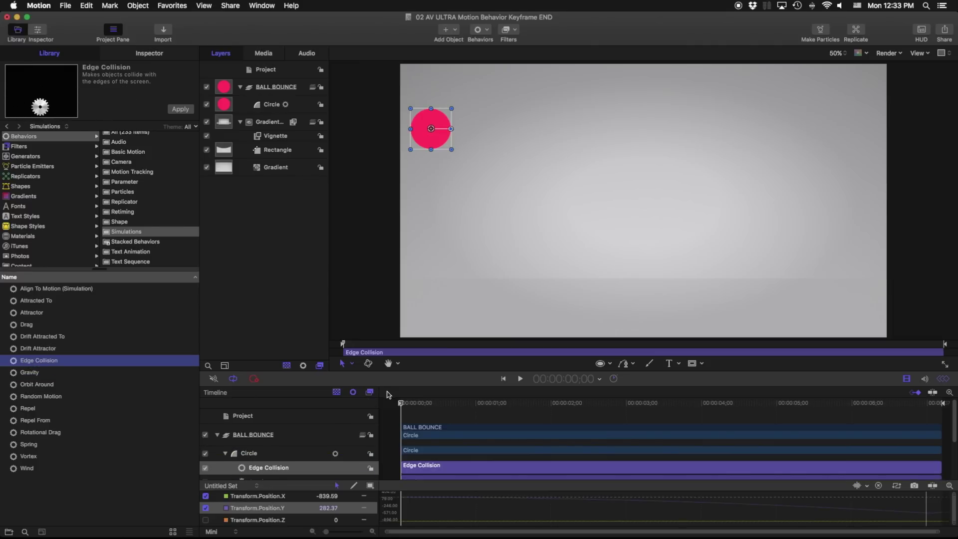
Step: Set the acceleration of the circle's Gravity behavior to 400
{"action": "left_click", "coordinate": [156, 56]}
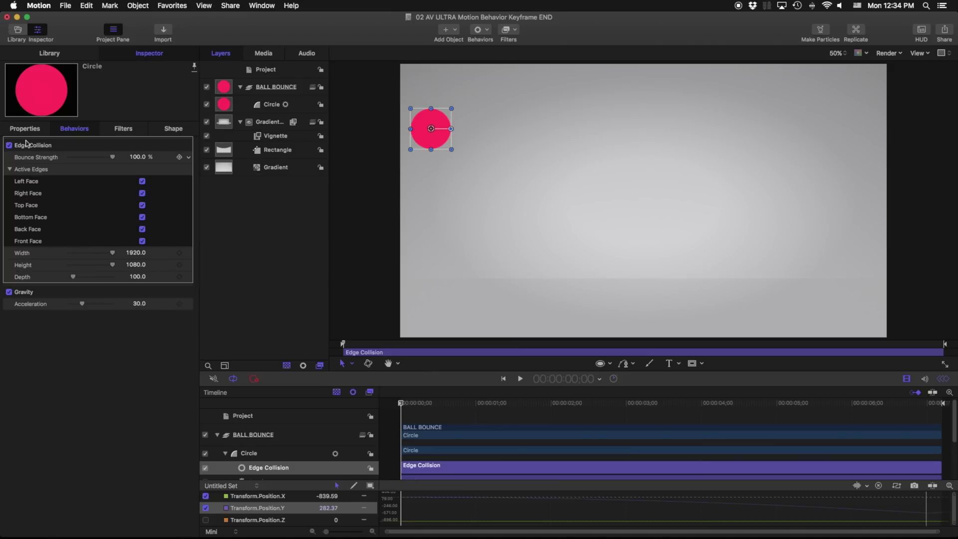
{"action": "left_click", "coordinate": [140, 303]}
{"action": "type", "text": "400"}
{"action": "key", "text": "Return"}
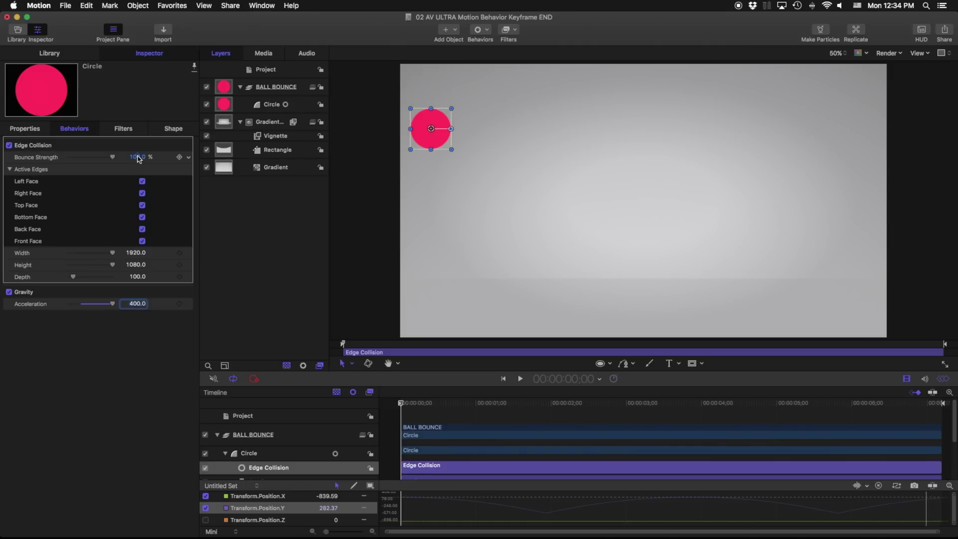
Step: Set the Edge Collision bounce strength to 50% and turn off its Back Face and Front Face edges
{"action": "left_click", "coordinate": [138, 157]}
{"action": "type", "text": "50"}
{"action": "key", "text": "Return"}
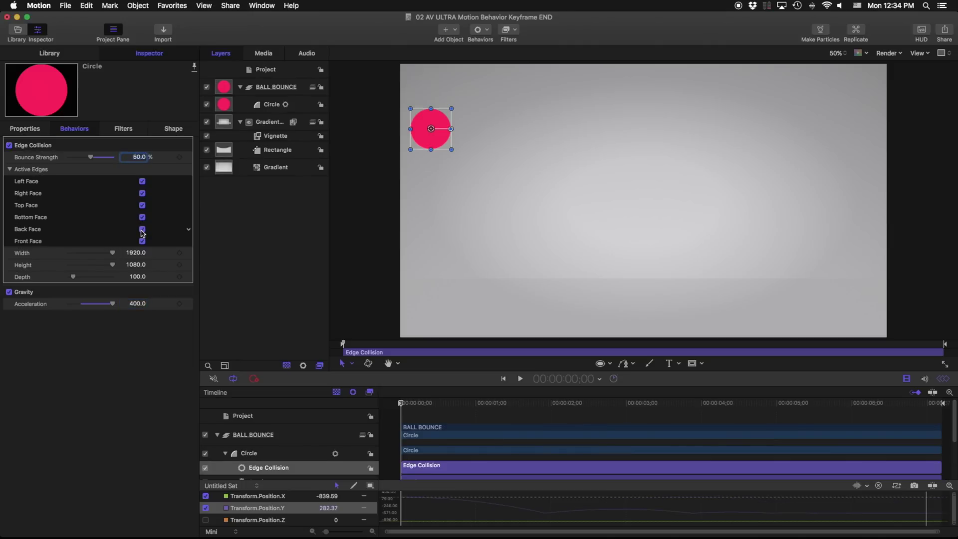
{"action": "left_click", "coordinate": [142, 230]}
Step: Play the circle's simulated bounce from the start to check the behavior settings
{"action": "left_click_drag", "start_coordinate": [405, 403], "coordinate": [446, 412]}
{"action": "key", "text": "space"}
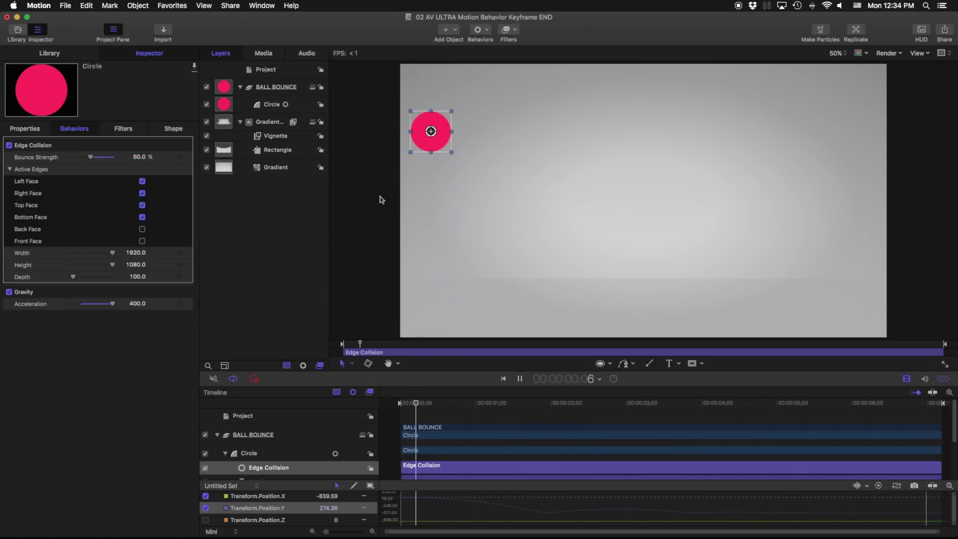
{"action": "left_click", "coordinate": [380, 199]}
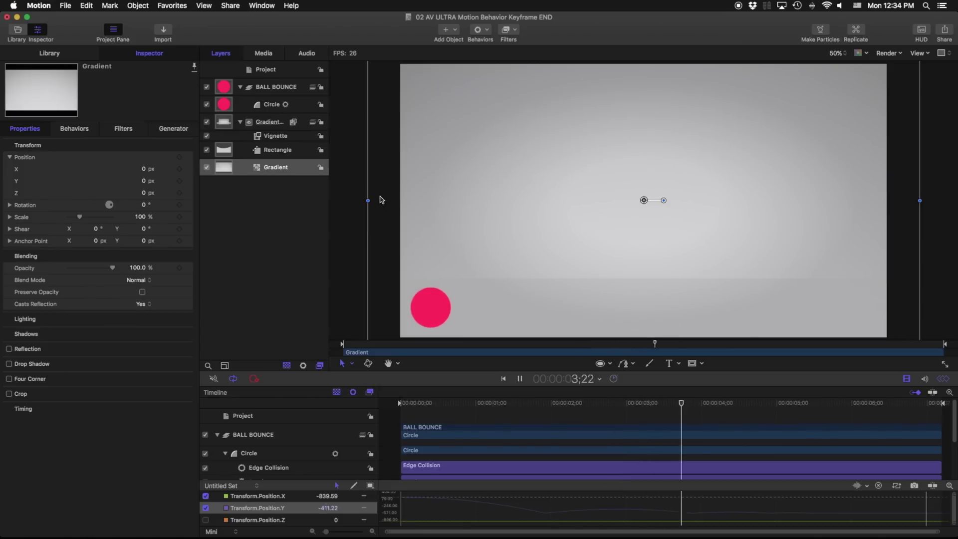
{"action": "key", "text": "space"}
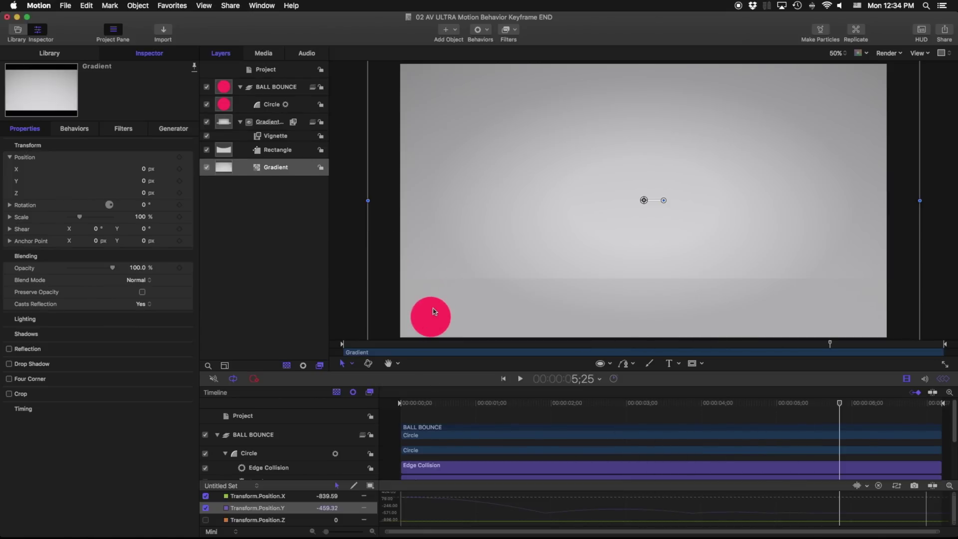
Step: Push the BALL BOUNCE group back to about -653 px in Z and play the animation
{"action": "left_click", "coordinate": [288, 89]}
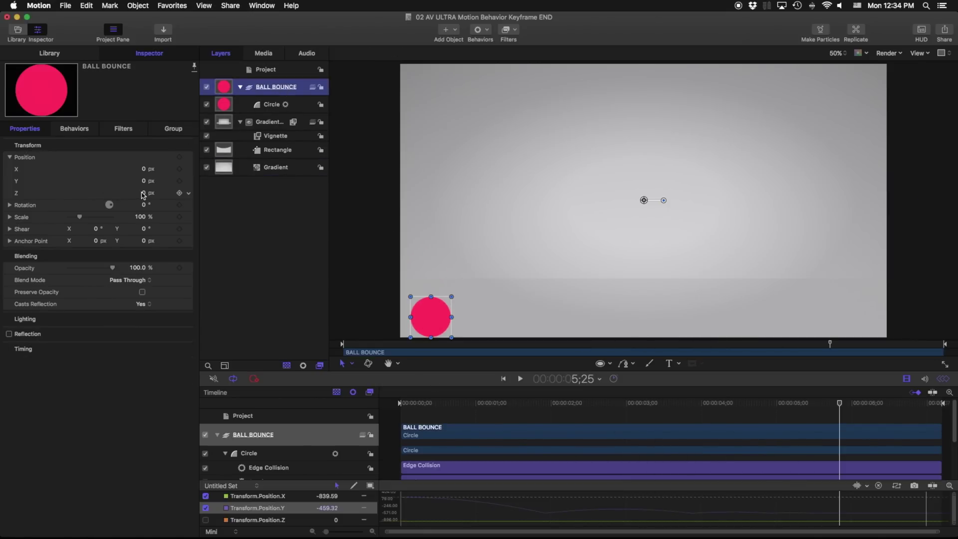
{"action": "mouse_move", "coordinate": [144, 195]}
{"action": "left_mouse_down"}
{"action": "mouse_move", "coordinate": [123, 195]}
{"action": "mouse_move", "coordinate": [140, 189]}
{"action": "left_mouse_up"}
{"action": "left_click_drag", "start_coordinate": [483, 394], "coordinate": [441, 392]}
{"action": "key", "text": "space"}
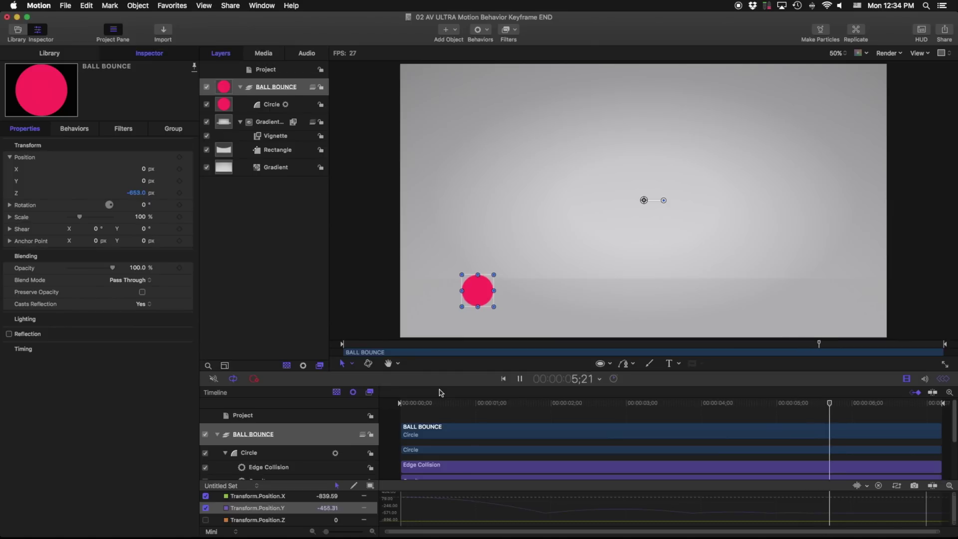
{"action": "key", "text": "space"}
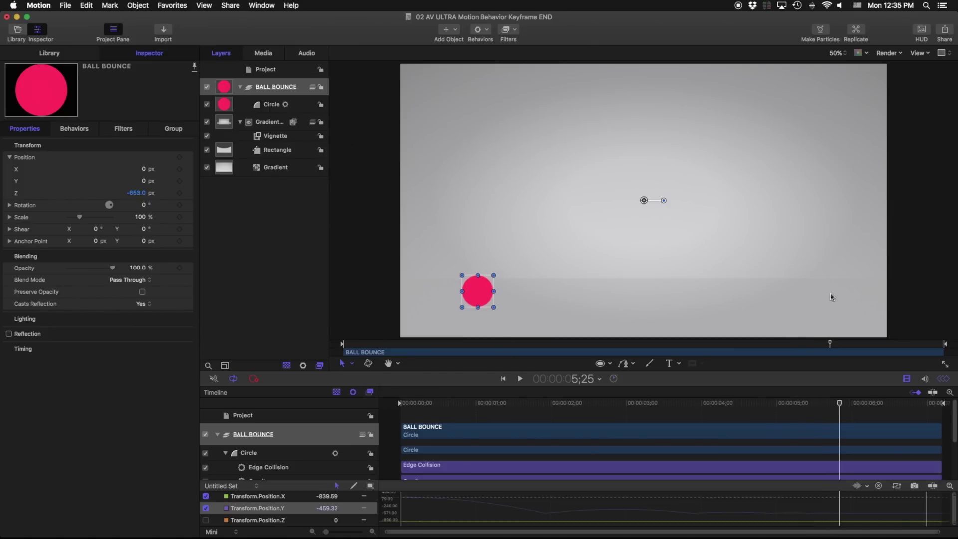
Step: Apply the Throw behavior from the Basic Motion category to the Circle layer
{"action": "left_click", "coordinate": [70, 55]}
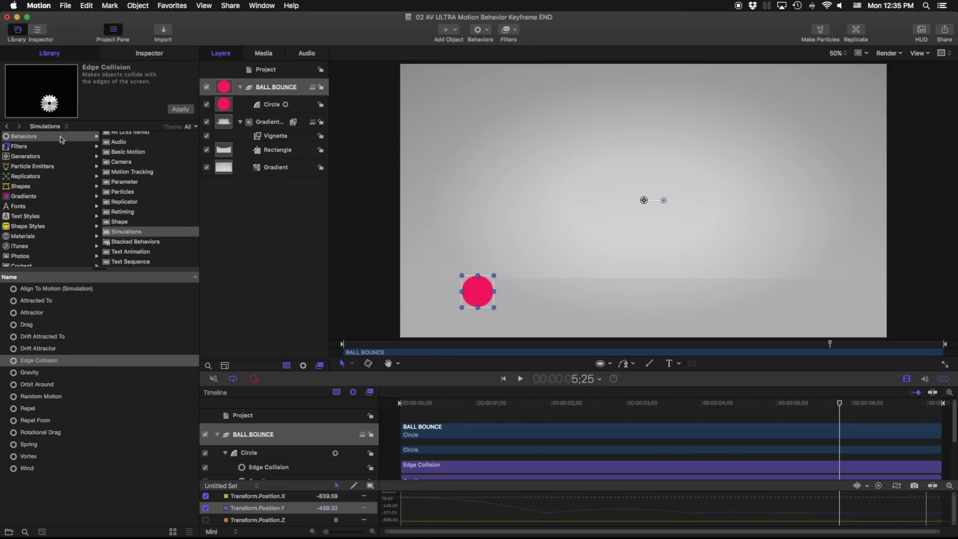
{"action": "left_click", "coordinate": [131, 152]}
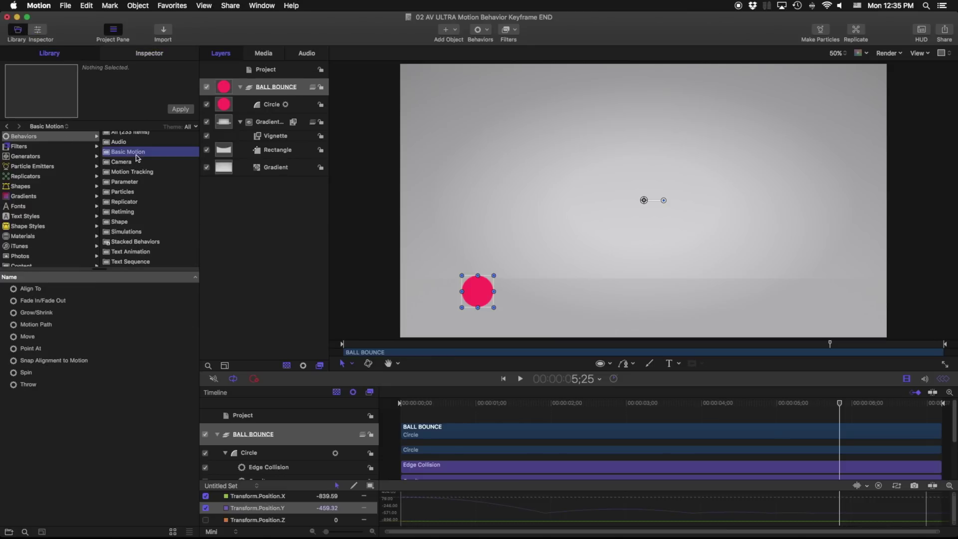
{"action": "left_click", "coordinate": [28, 385]}
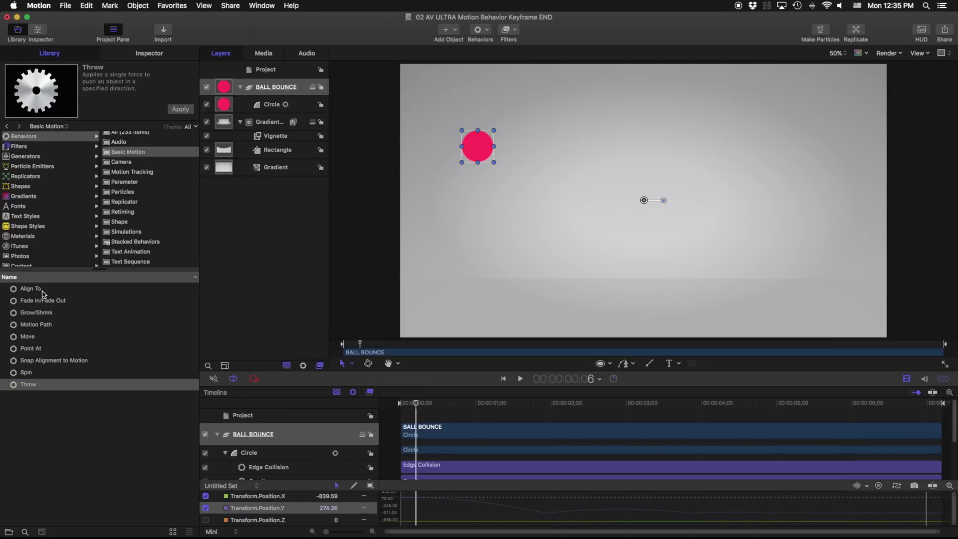
{"action": "left_click_drag", "start_coordinate": [28, 385], "coordinate": [256, 453]}
{"action": "scroll", "coordinate": [267, 445], "scroll_direction": "down", "scroll_amount": 3}
{"action": "left_click", "coordinate": [263, 444]}
{"action": "scroll", "coordinate": [252, 431], "scroll_direction": "up", "scroll_amount": 2}
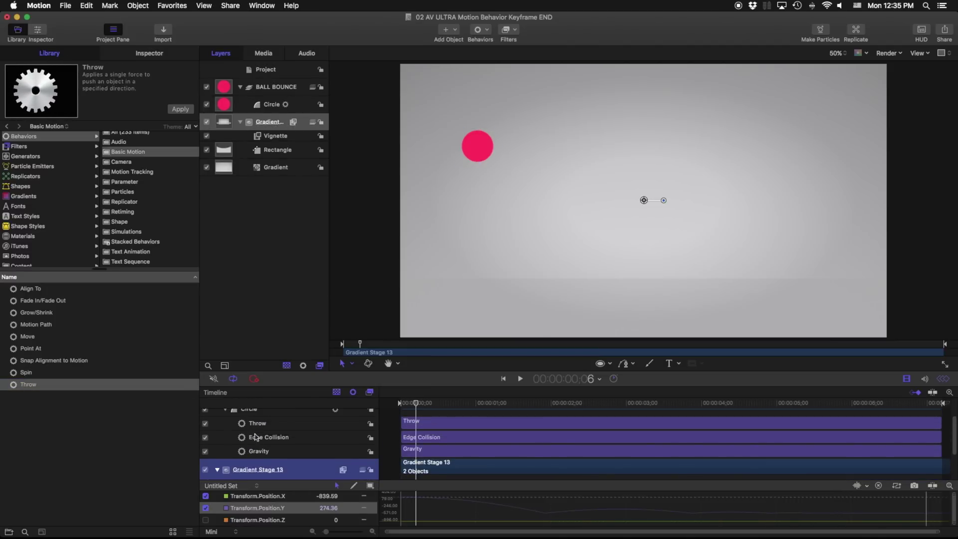
Step: Set the X component of the Circle's Throw velocity to 100
{"action": "left_click", "coordinate": [266, 425]}
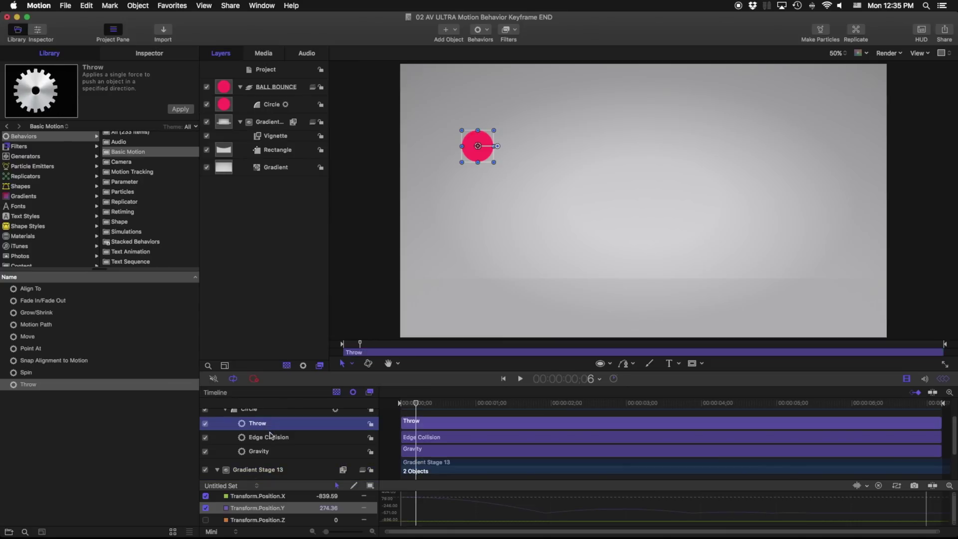
{"action": "left_click", "coordinate": [269, 437]}
{"action": "left_click", "coordinate": [262, 452]}
{"action": "mouse_move", "coordinate": [416, 402]}
{"action": "left_mouse_down"}
{"action": "mouse_move", "coordinate": [407, 403]}
{"action": "mouse_move", "coordinate": [429, 403]}
{"action": "left_mouse_up"}
{"action": "left_click", "coordinate": [138, 55]}
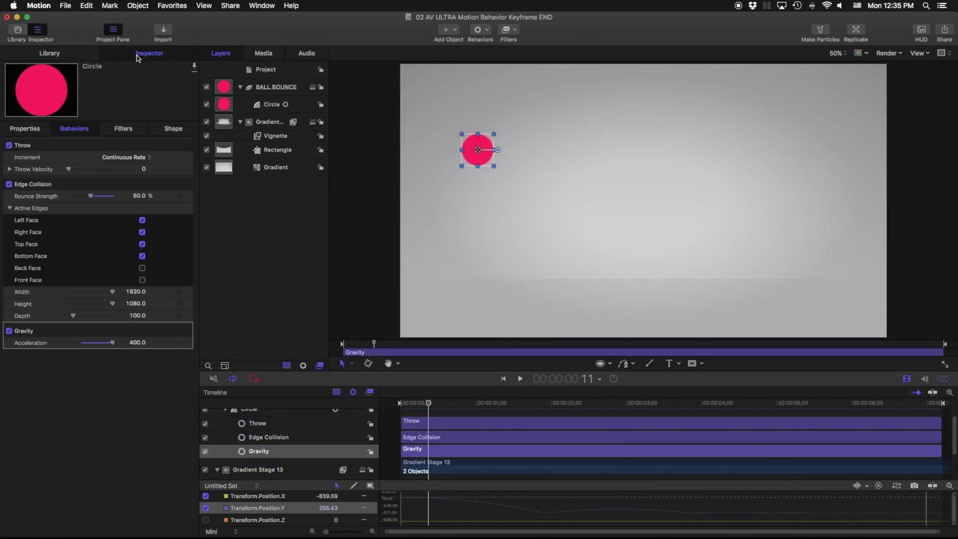
{"action": "left_click", "coordinate": [9, 170]}
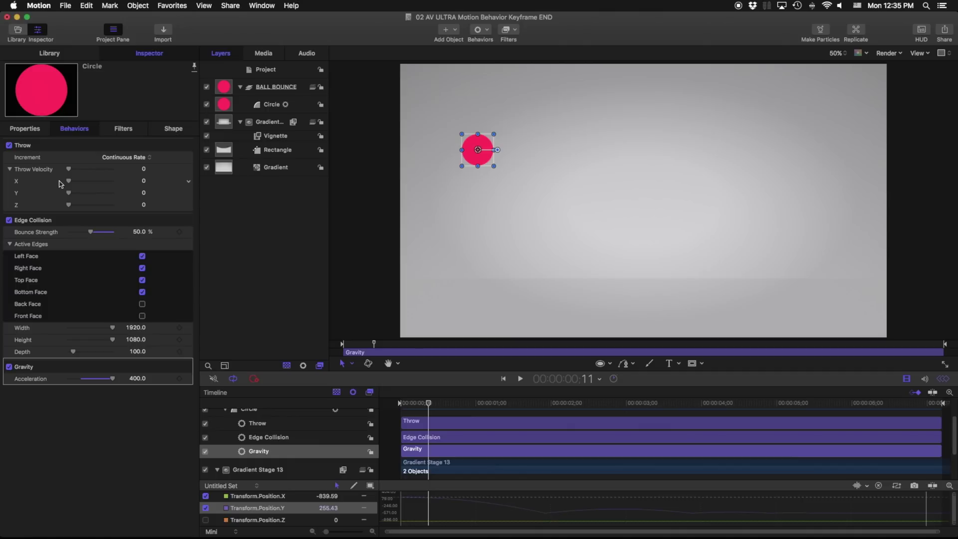
{"action": "left_click_drag", "start_coordinate": [71, 182], "coordinate": [117, 182]}
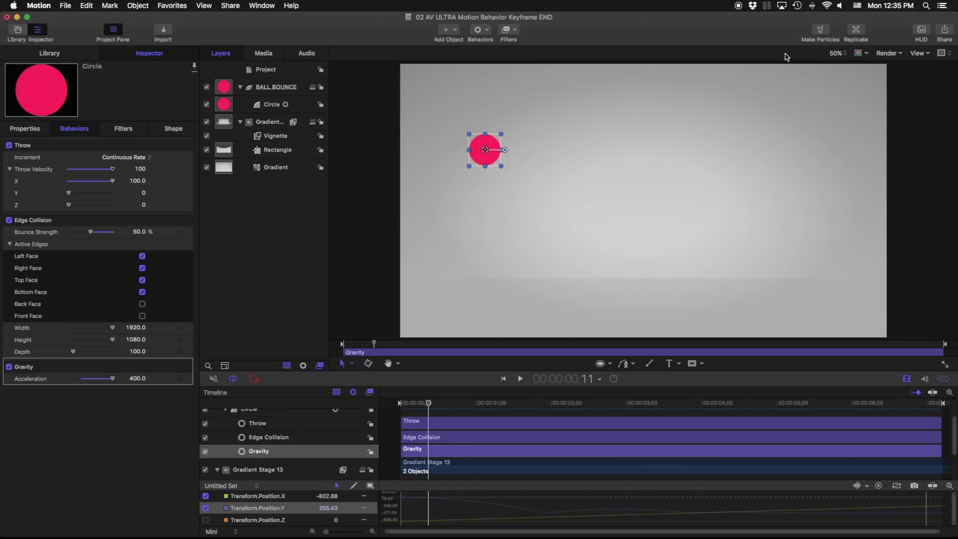
Step: Show the HUD away from the circle and aim the Throw rightwards in 2D, at about 454.5 in X and 7.2 in Y
{"action": "left_click", "coordinate": [922, 31]}
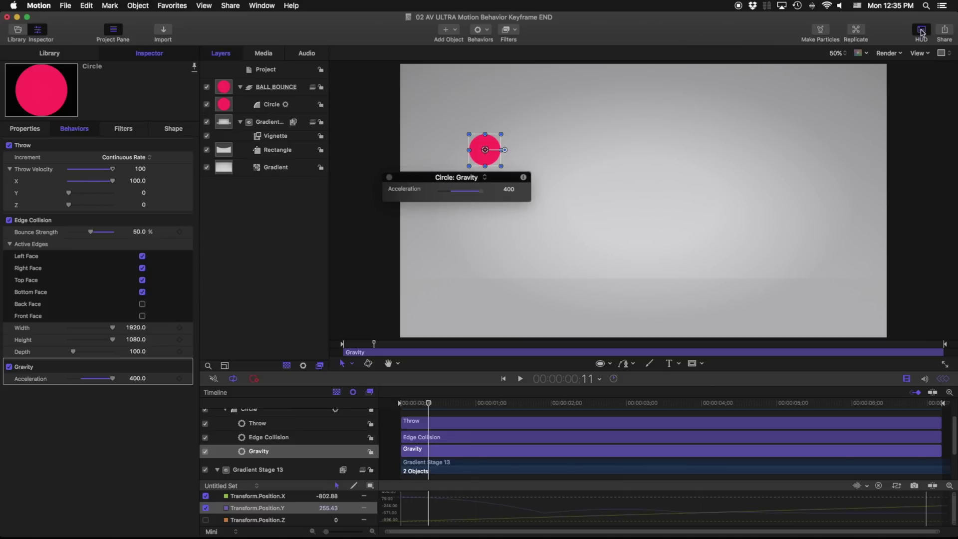
{"action": "left_click", "coordinate": [46, 223]}
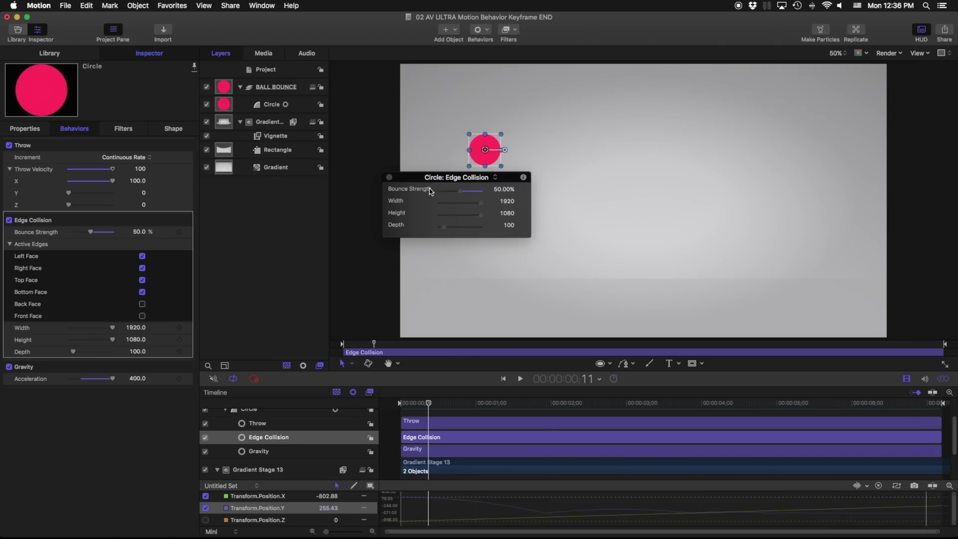
{"action": "left_click_drag", "start_coordinate": [444, 179], "coordinate": [290, 262]}
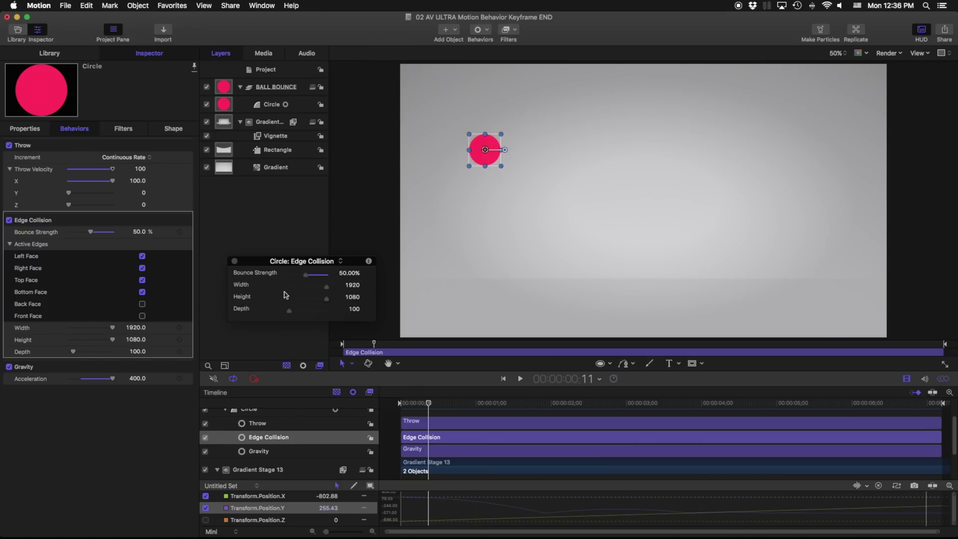
{"action": "left_click", "coordinate": [46, 148]}
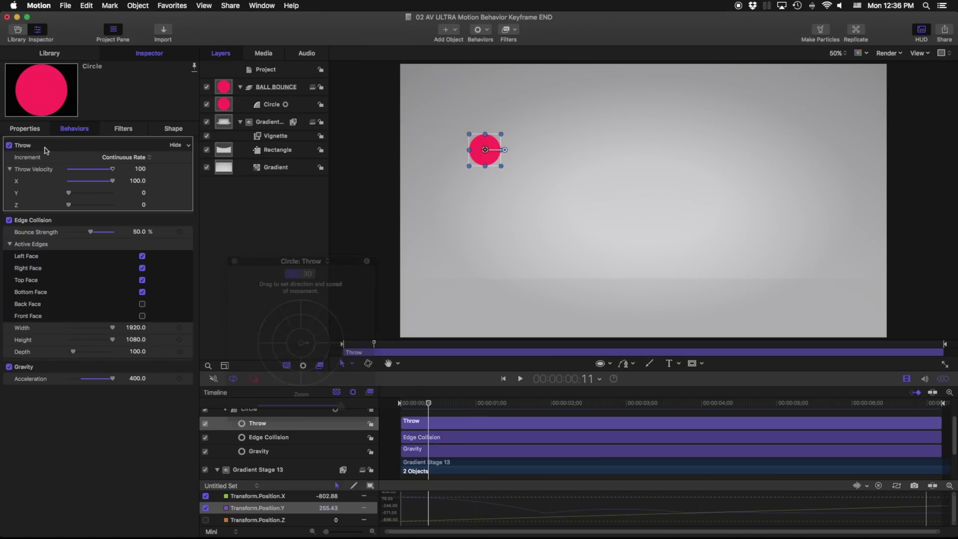
{"action": "left_click_drag", "start_coordinate": [303, 342], "coordinate": [340, 344]}
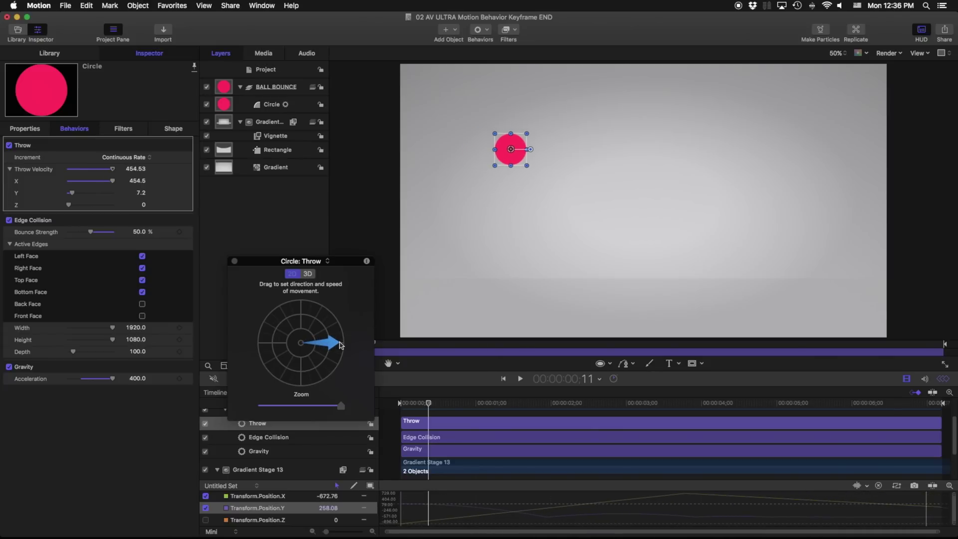
Step: Switch the Throw to 3D, aim it at about X 389, Y 46.5, Z -230.5, and play the bounce from the start
{"action": "left_click", "coordinate": [309, 274]}
{"action": "mouse_move", "coordinate": [332, 343]}
{"action": "left_mouse_down"}
{"action": "mouse_move", "coordinate": [318, 346]}
{"action": "mouse_move", "coordinate": [369, 341]}
{"action": "mouse_move", "coordinate": [332, 342]}
{"action": "mouse_move", "coordinate": [350, 341]}
{"action": "left_mouse_up"}
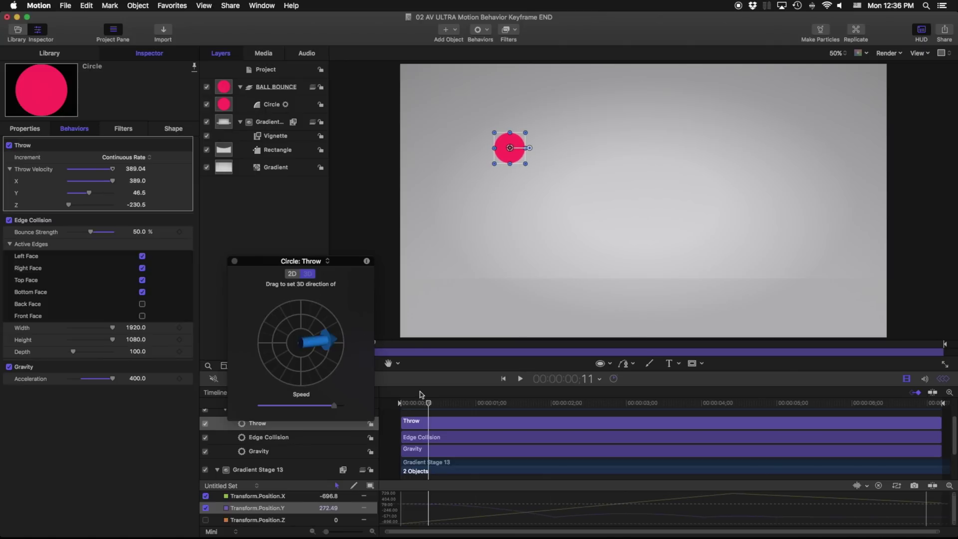
{"action": "left_click_drag", "start_coordinate": [421, 395], "coordinate": [365, 405]}
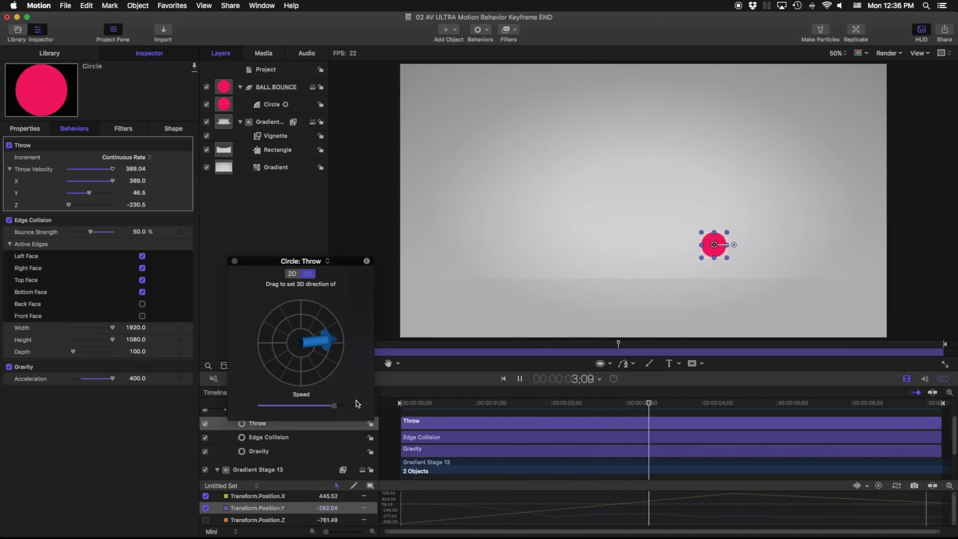
{"action": "key", "text": "space"}
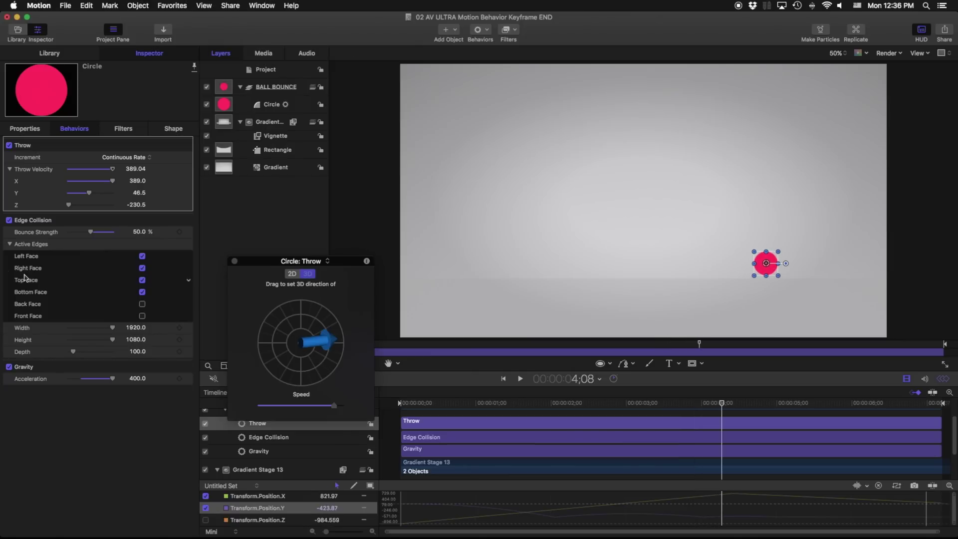
Step: Set the Gravity acceleration to 1960 and play the bounce from the first frame
{"action": "left_click_drag", "start_coordinate": [140, 382], "coordinate": [170, 382]}
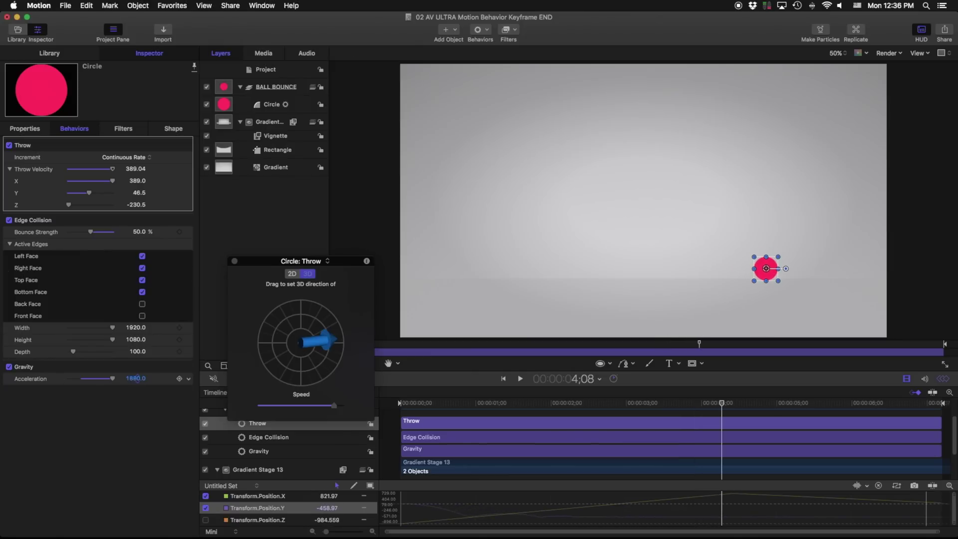
{"action": "left_click_drag", "start_coordinate": [411, 403], "coordinate": [384, 405]}
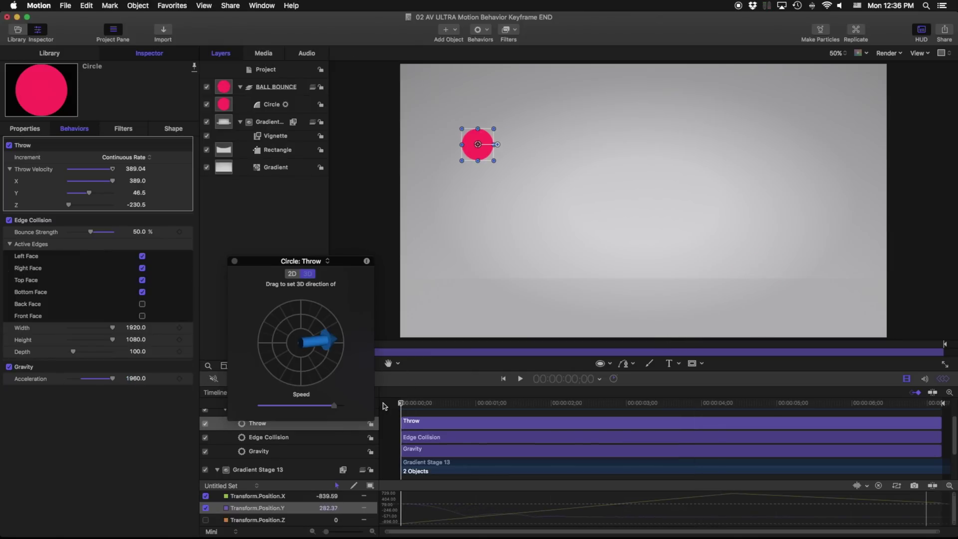
{"action": "key", "text": "space"}
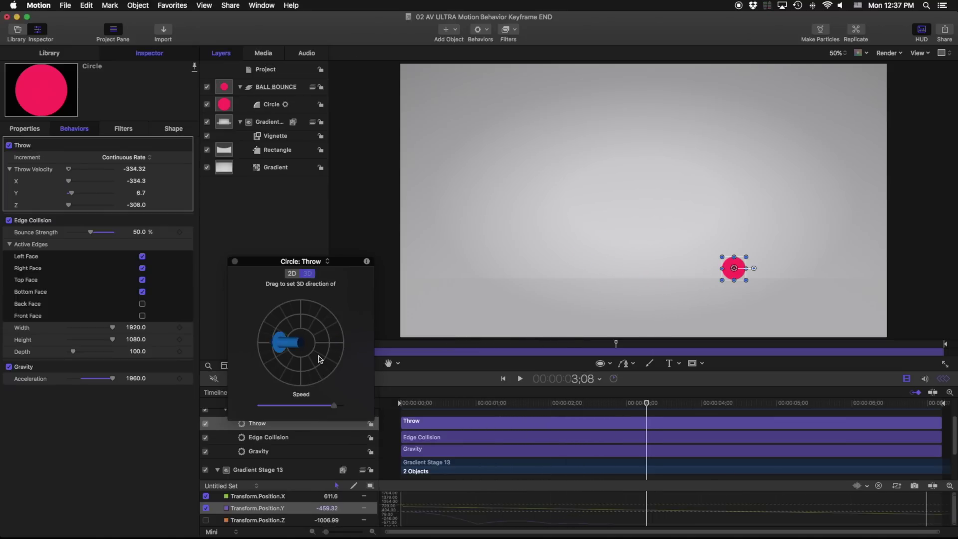
Step: Aim the Circle's 3D Throw leftwards at about X -434, Y 1.7, Z 135.1 and play the result
{"action": "left_click_drag", "start_coordinate": [493, 406], "coordinate": [445, 361]}
{"action": "left_click_drag", "start_coordinate": [256, 343], "coordinate": [318, 349]}
{"action": "key", "text": "space"}
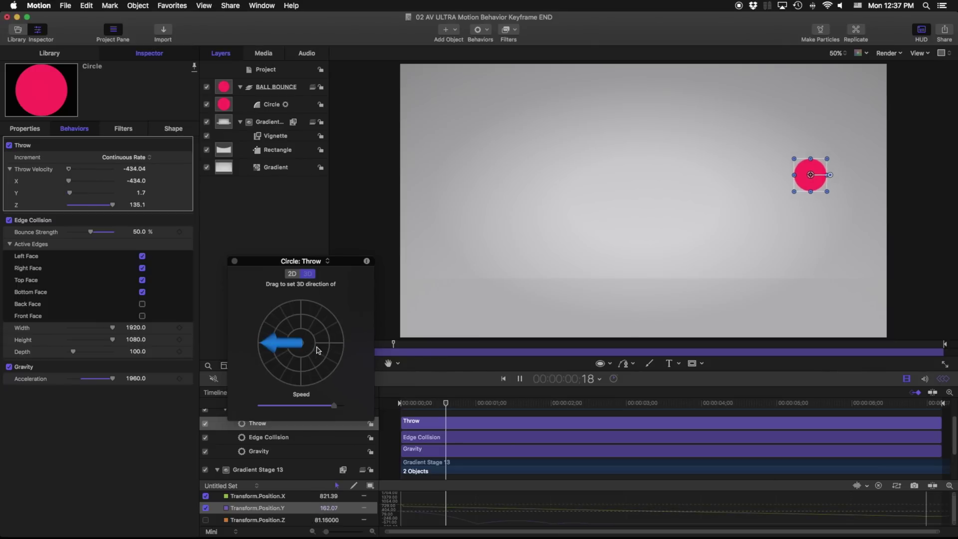
{"action": "key", "text": "space"}
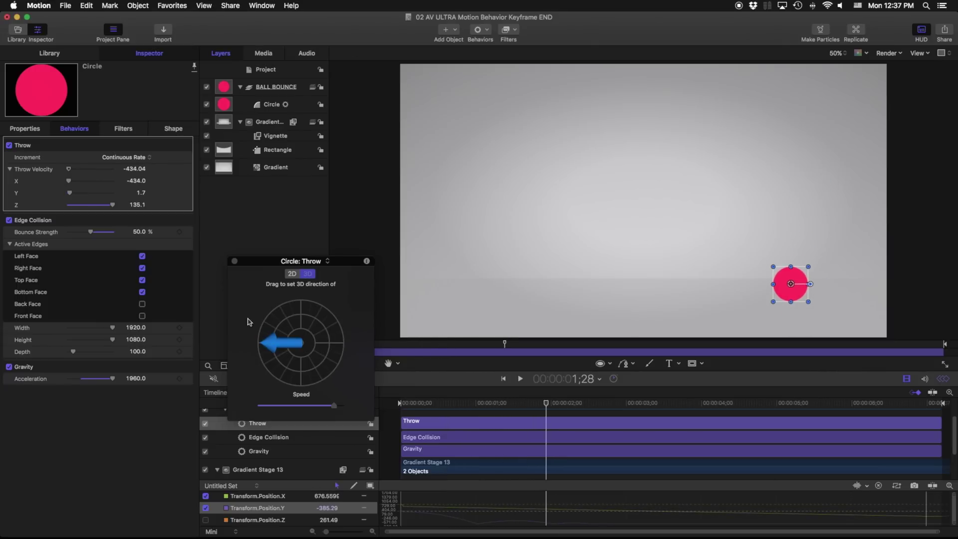
Step: Duplicate the BALL BOUNCE group three times
{"action": "left_click", "coordinate": [270, 89]}
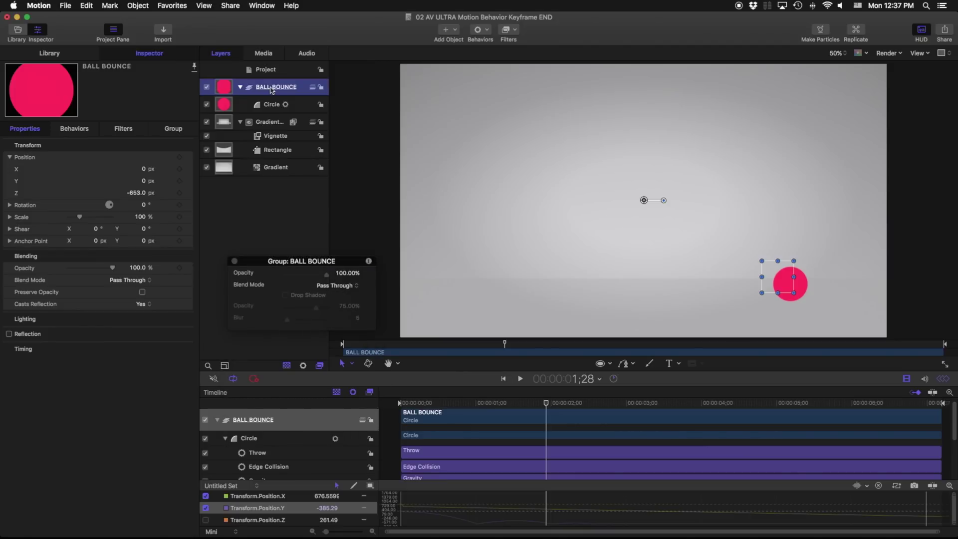
{"action": "key", "text": "super+d"}
{"action": "key", "text": "super+d"}
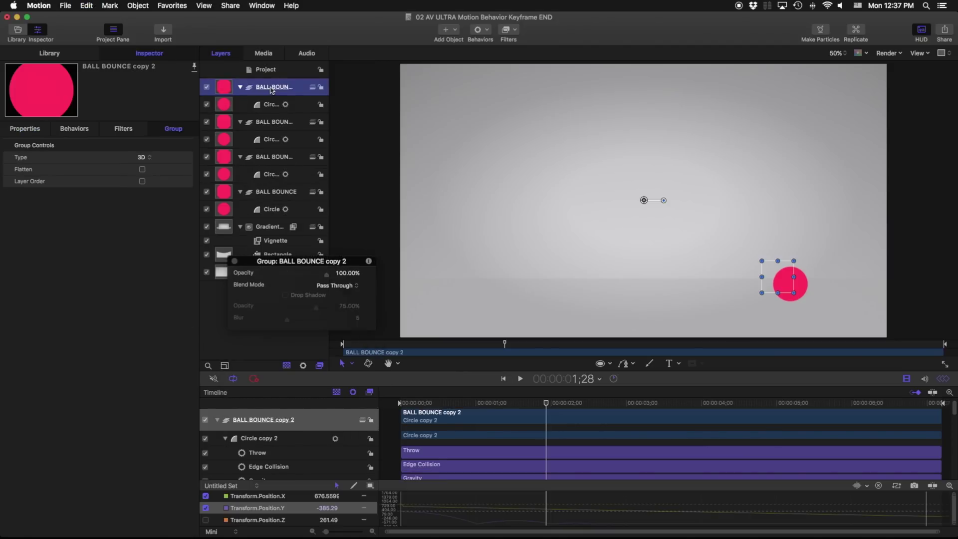
Step: At the first frame, spread out the duplicated balls: two below the original and BALL BOUNCE copy in the canvas's upper-left corner
{"action": "left_click_drag", "start_coordinate": [500, 403], "coordinate": [400, 402]}
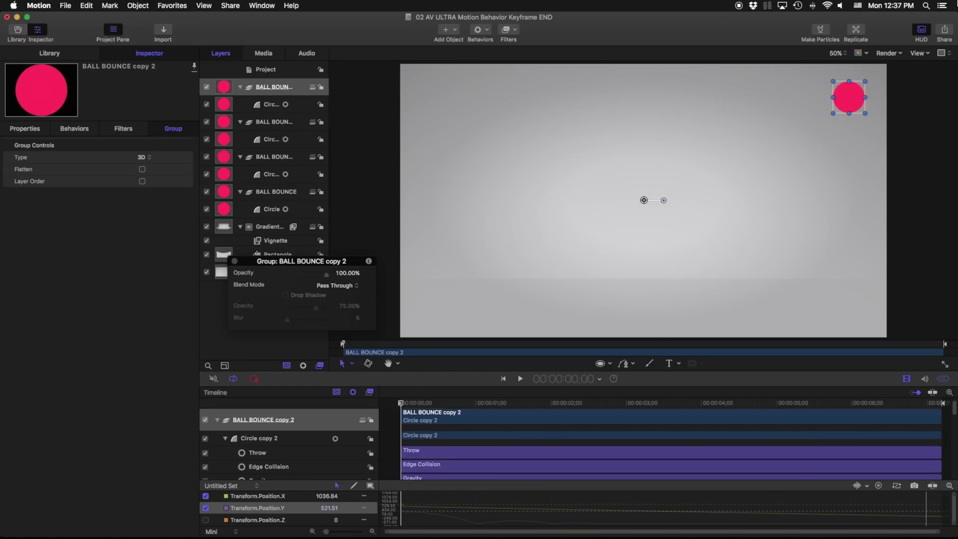
{"action": "left_click_drag", "start_coordinate": [845, 96], "coordinate": [790, 142]}
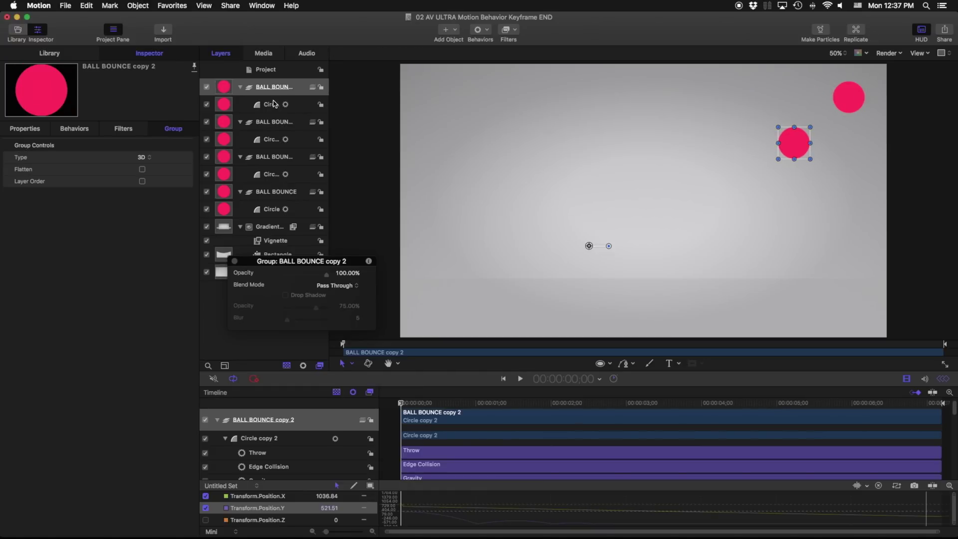
{"action": "left_click", "coordinate": [269, 122]}
{"action": "left_click_drag", "start_coordinate": [847, 98], "coordinate": [830, 180]}
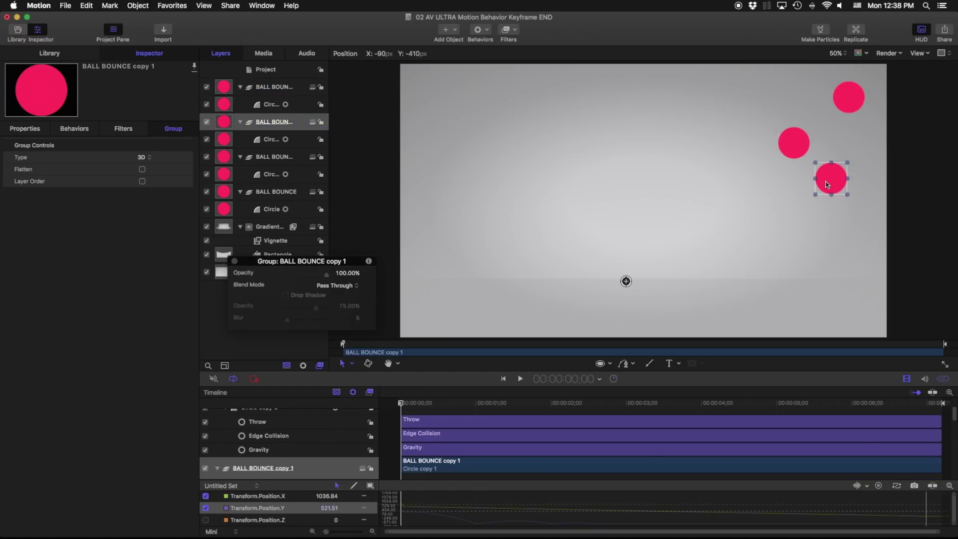
{"action": "left_click", "coordinate": [277, 158]}
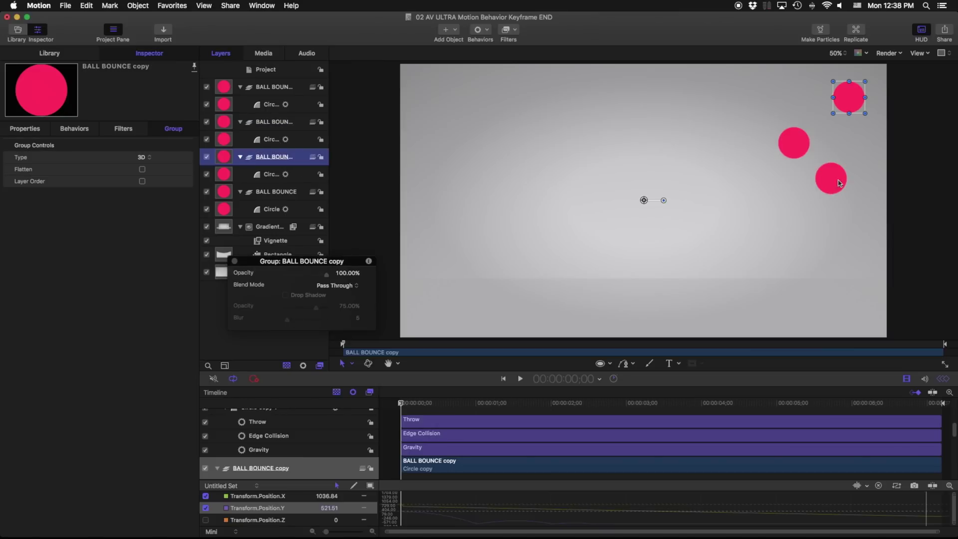
{"action": "left_click_drag", "start_coordinate": [848, 97], "coordinate": [441, 89]}
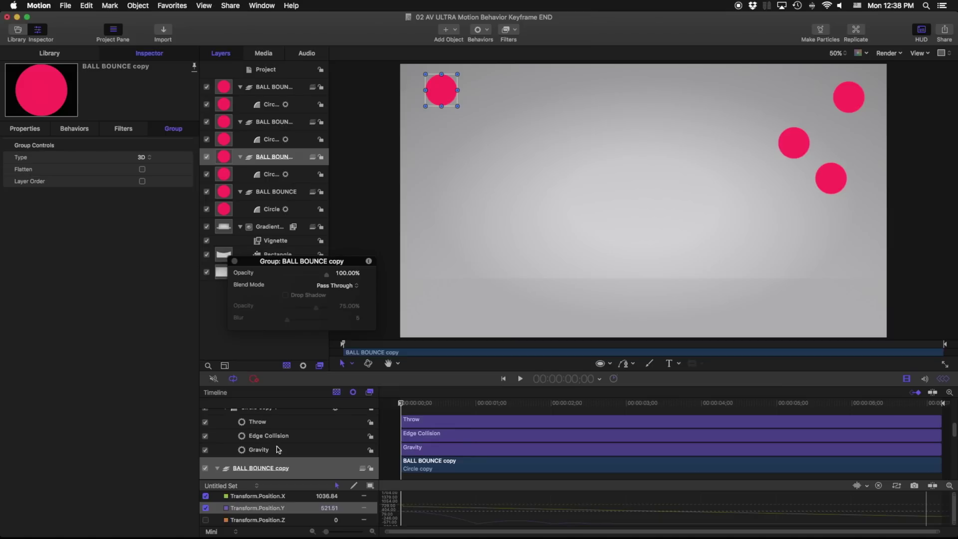
Step: Aim Circle copy's Throw down and to the right, at about X 336.7, Y -289.8, Z 96.6, and play all the balls
{"action": "left_click", "coordinate": [267, 174]}
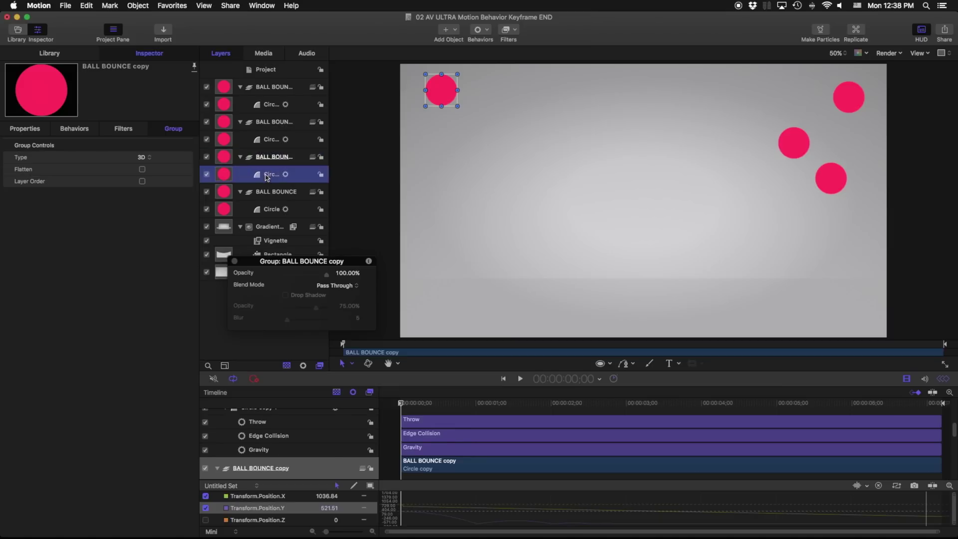
{"action": "left_click", "coordinate": [75, 129]}
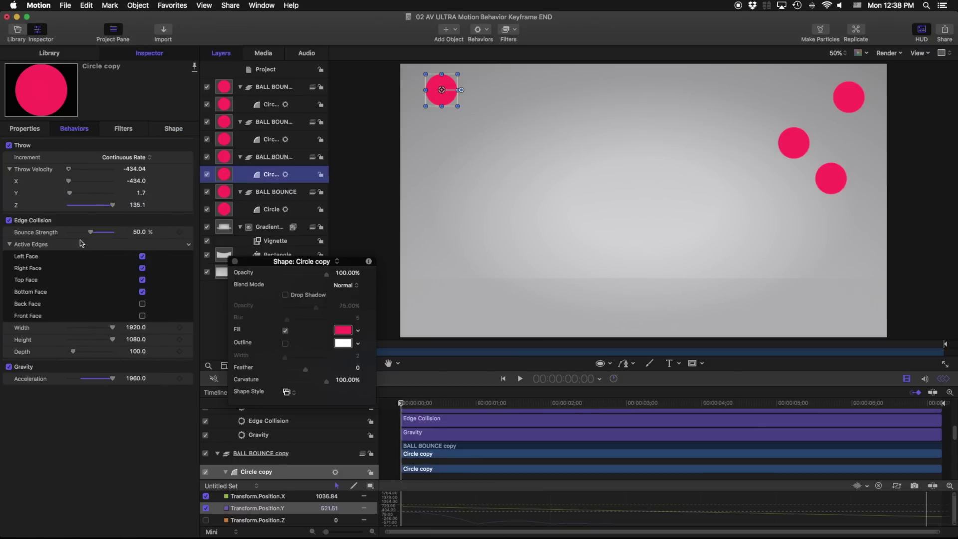
{"action": "left_click", "coordinate": [42, 146]}
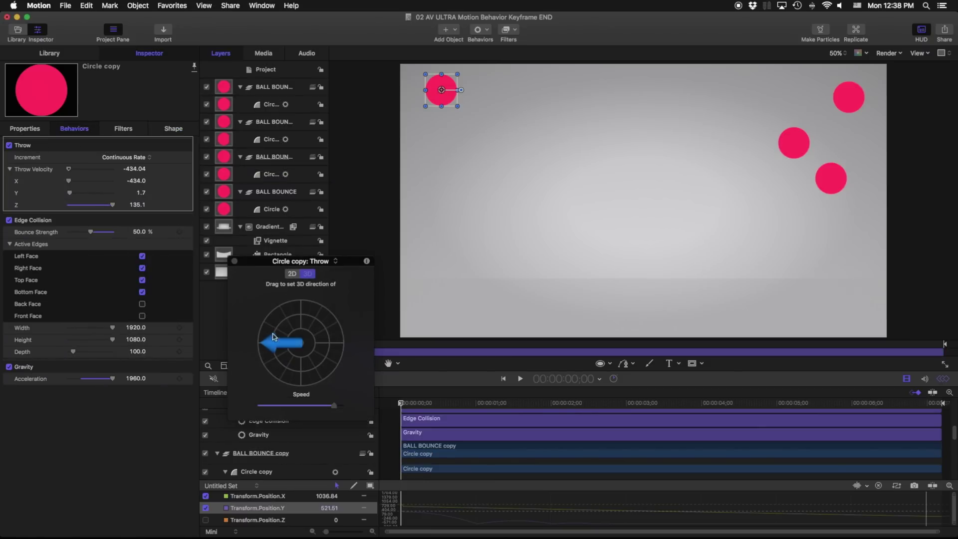
{"action": "left_click_drag", "start_coordinate": [273, 337], "coordinate": [332, 369]}
{"action": "key", "text": "space"}
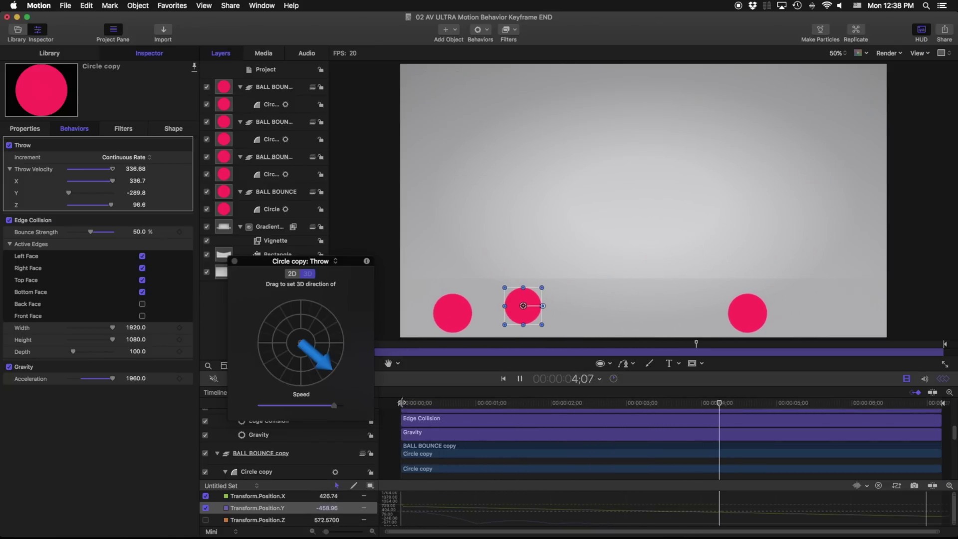
{"action": "key", "text": "space"}
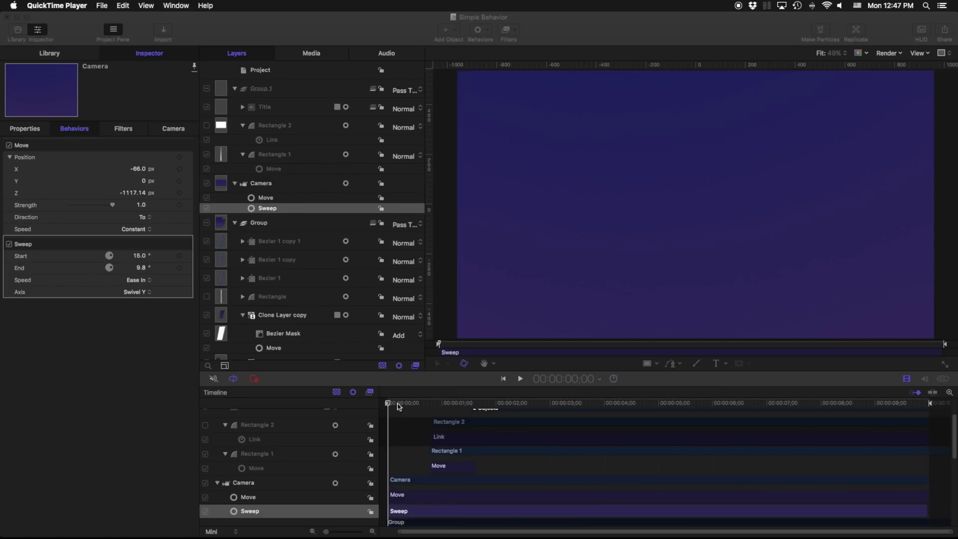
Step: Play the Simple Behavior title animation and examine its Link, Move and Sweep behavior bars in an enlarged timeline
{"action": "left_click", "coordinate": [403, 406]}
{"action": "key", "text": "space"}
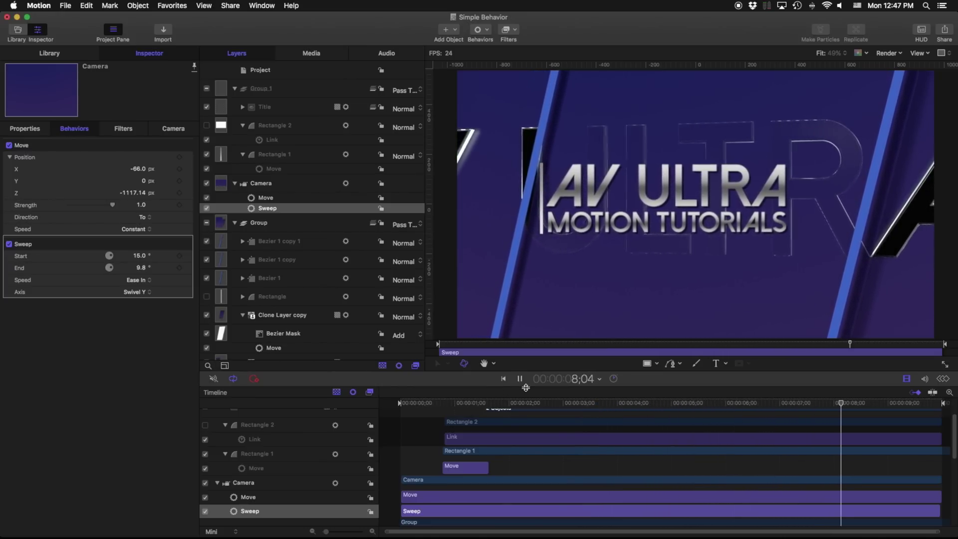
{"action": "left_click_drag", "start_coordinate": [526, 388], "coordinate": [481, 236]}
{"action": "scroll", "coordinate": [240, 428], "scroll_direction": "down", "scroll_amount": 2}
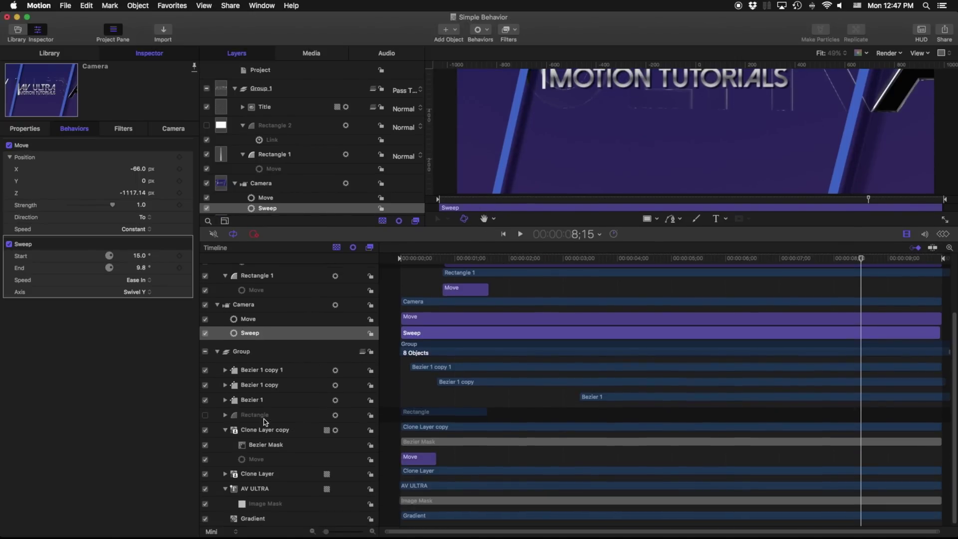
{"action": "scroll", "coordinate": [272, 392], "scroll_direction": "up", "scroll_amount": 5}
{"action": "scroll", "coordinate": [272, 391], "scroll_direction": "down", "scroll_amount": 4}
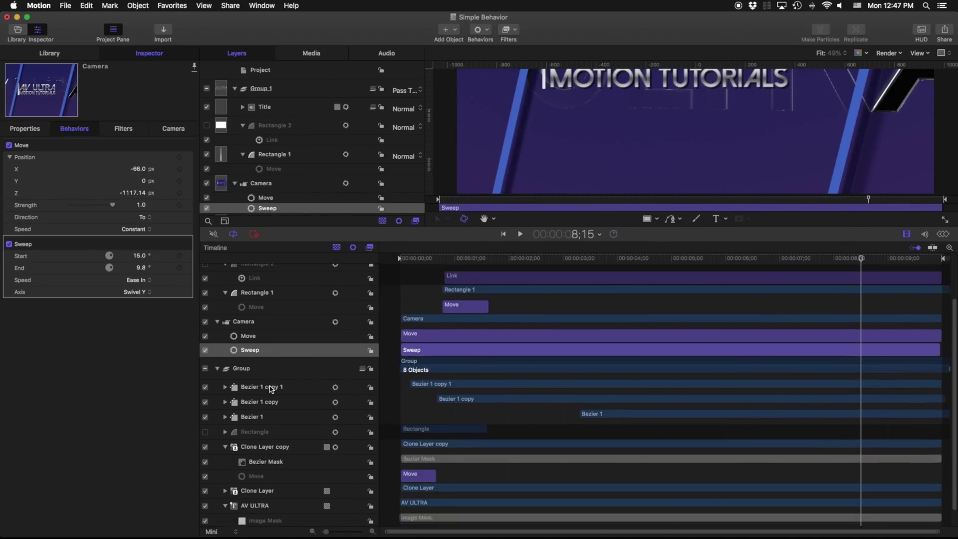
{"action": "scroll", "coordinate": [271, 391], "scroll_direction": "up", "scroll_amount": 4}
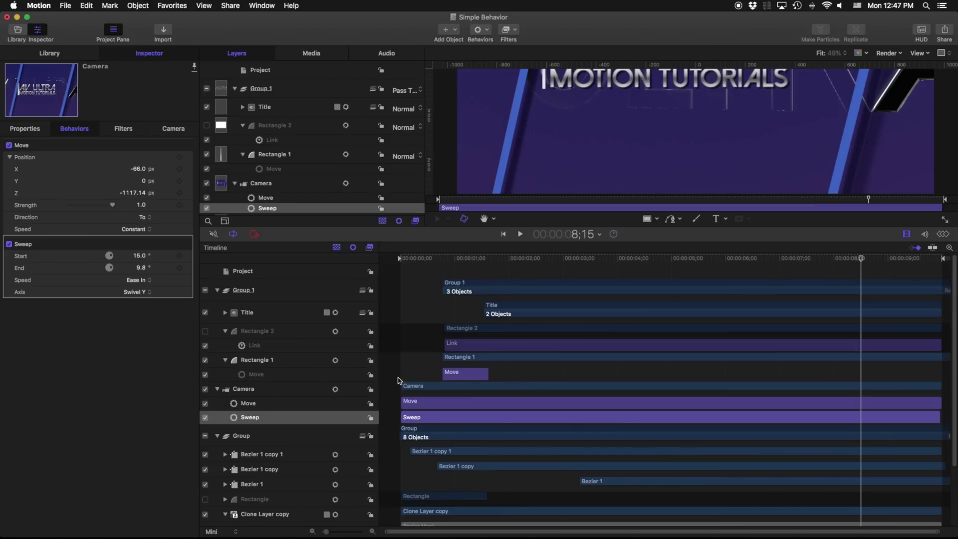
{"action": "left_click", "coordinate": [471, 343]}
{"action": "left_click", "coordinate": [433, 408]}
{"action": "left_click", "coordinate": [431, 418]}
{"action": "key", "text": "Home"}
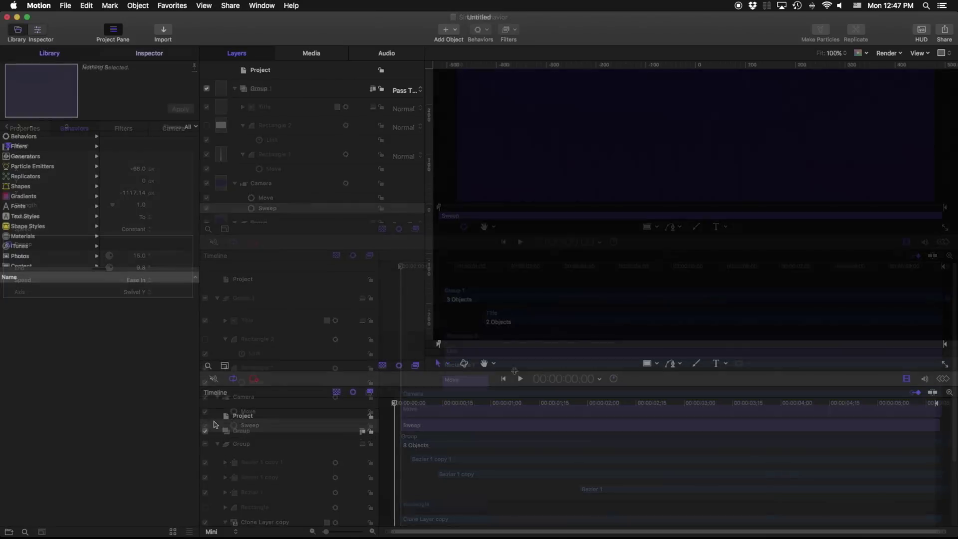
Step: Draw a large white rectangle extending past the canvas's upper and lower edges and fit the canvas in view
{"action": "left_click", "coordinate": [645, 369]}
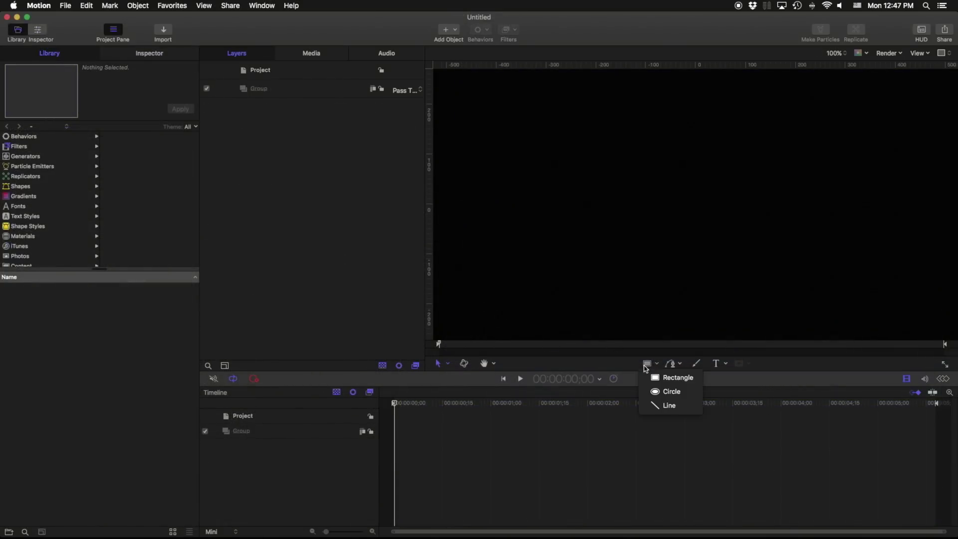
{"action": "left_click", "coordinate": [680, 377]}
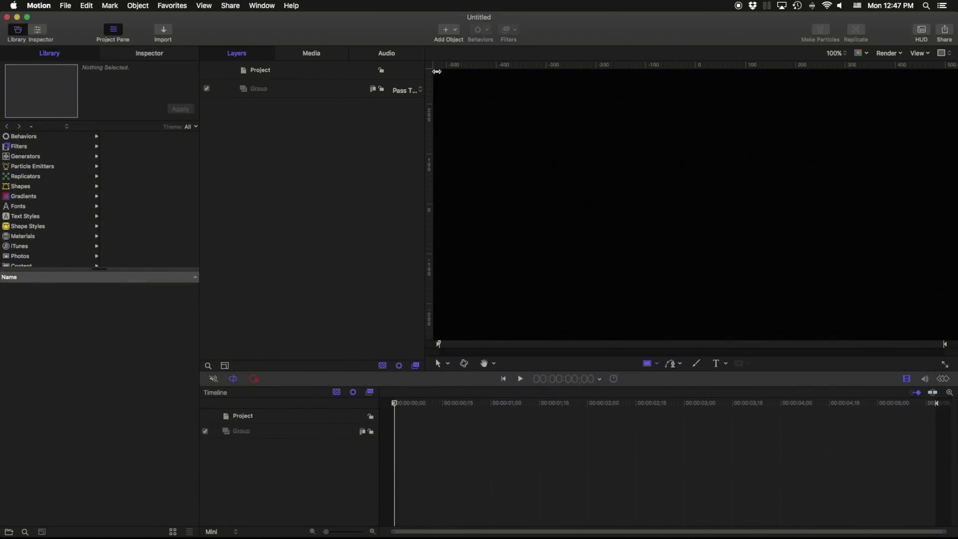
{"action": "left_click_drag", "start_coordinate": [467, 135], "coordinate": [951, 320]}
{"action": "left_click_drag", "start_coordinate": [588, 241], "coordinate": [505, 242]}
{"action": "left_click", "coordinate": [836, 52]}
{"action": "left_click", "coordinate": [833, 67]}
{"action": "left_click_drag", "start_coordinate": [594, 172], "coordinate": [693, 210]}
{"action": "left_click_drag", "start_coordinate": [685, 158], "coordinate": [627, 162]}
{"action": "left_click_drag", "start_coordinate": [649, 180], "coordinate": [613, 214]}
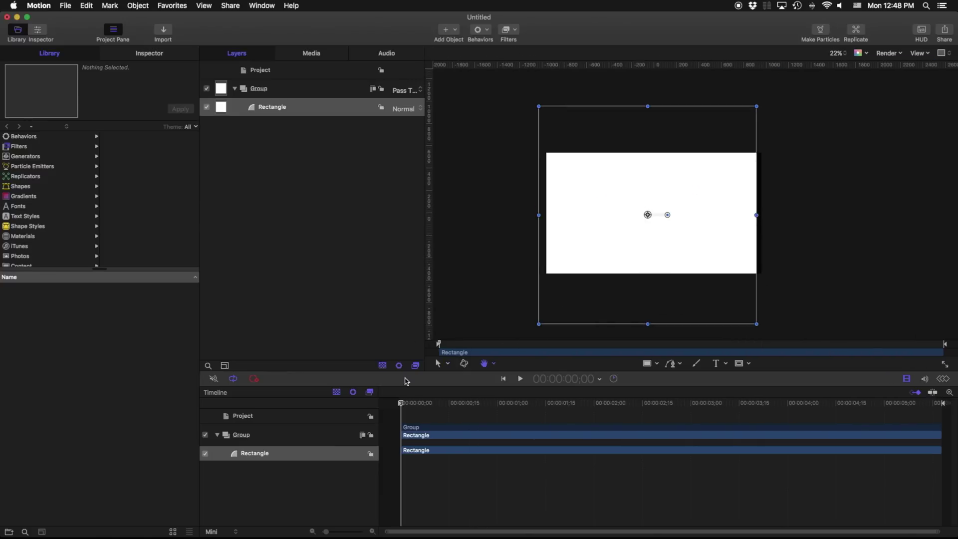
Step: Rename the group containing the rectangle as BACKGROUND
{"action": "double_click", "coordinate": [264, 90]}
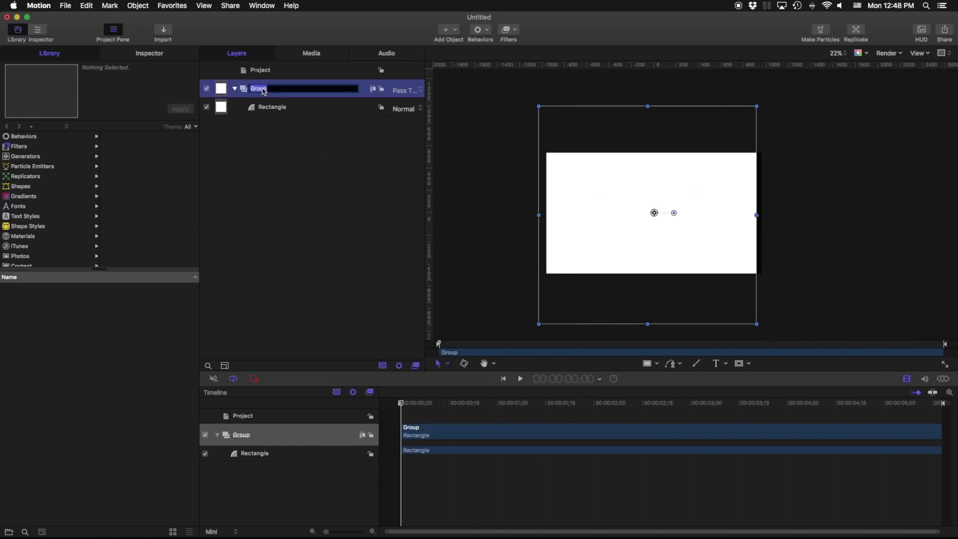
{"action": "type", "text": "BACKGROUND"}
{"action": "key", "text": "Return"}
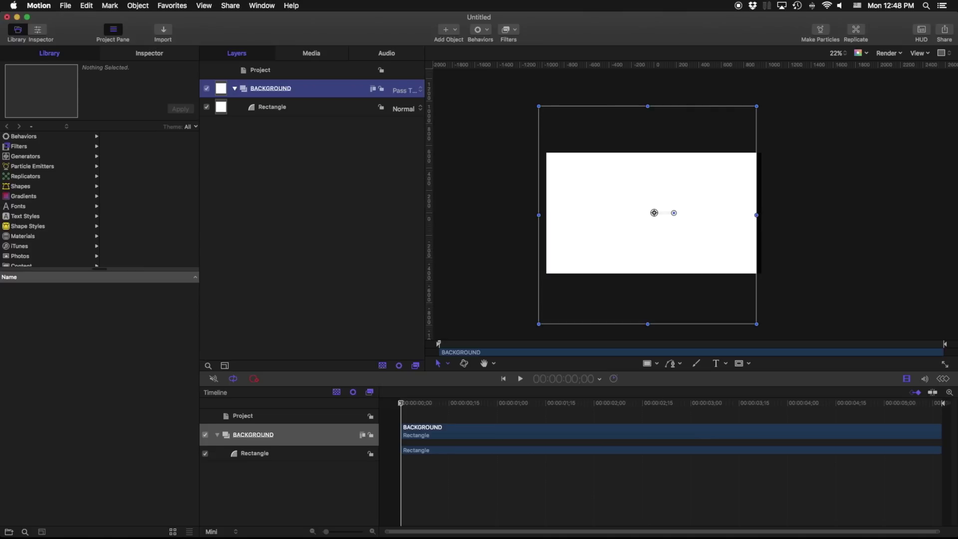
Step: Change the rectangle's fill from a solid color to a radial gradient
{"action": "left_click", "coordinate": [285, 107]}
{"action": "left_click", "coordinate": [149, 53]}
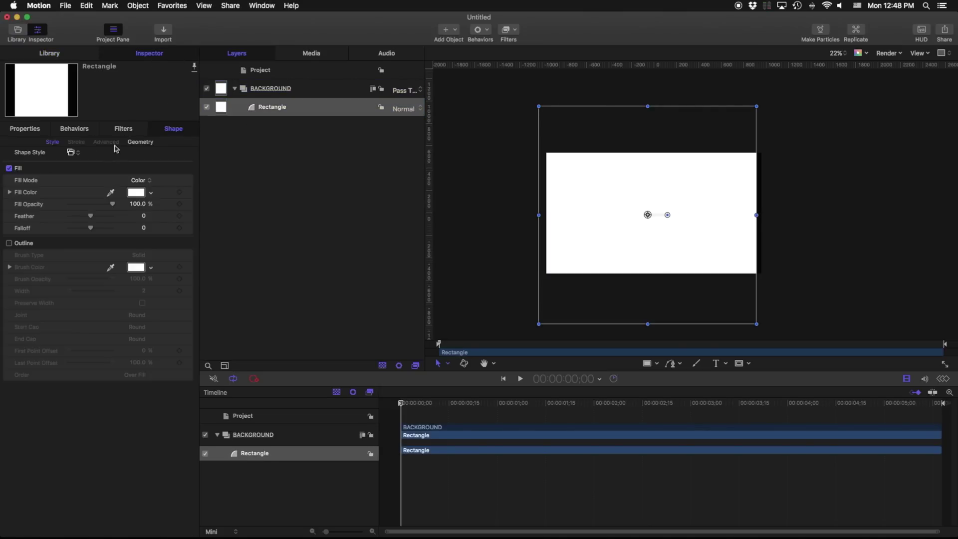
{"action": "left_click", "coordinate": [141, 180]}
{"action": "left_click", "coordinate": [141, 192]}
{"action": "left_click", "coordinate": [10, 192]}
{"action": "left_click", "coordinate": [139, 332]}
Step: Stretch the radial gradient's end point down-left to X -1243.7, Y -674.4 and adjust its outer color
{"action": "left_click", "coordinate": [448, 364]}
{"action": "left_click_drag", "start_coordinate": [648, 227], "coordinate": [506, 291]}
{"action": "mouse_move", "coordinate": [174, 238]}
{"action": "left_mouse_down"}
{"action": "mouse_move", "coordinate": [34, 238]}
{"action": "mouse_move", "coordinate": [175, 239]}
{"action": "left_mouse_up"}
{"action": "double_click", "coordinate": [175, 240]}
{"action": "left_click_drag", "start_coordinate": [49, 475], "coordinate": [148, 476]}
{"action": "left_click", "coordinate": [46, 316]}
Step: Widen the background rectangle so that it extends well past both sides of the canvas
{"action": "left_click", "coordinate": [448, 363]}
{"action": "left_click", "coordinate": [469, 377]}
{"action": "left_click_drag", "start_coordinate": [757, 215], "coordinate": [867, 216]}
Step: Set the gradient's inner color to a darker blue and its middle value to 29.35%
{"action": "double_click", "coordinate": [34, 238]}
{"action": "left_click_drag", "start_coordinate": [66, 476], "coordinate": [102, 476]}
{"action": "left_click", "coordinate": [46, 316]}
{"action": "left_click_drag", "start_coordinate": [120, 236], "coordinate": [75, 236]}
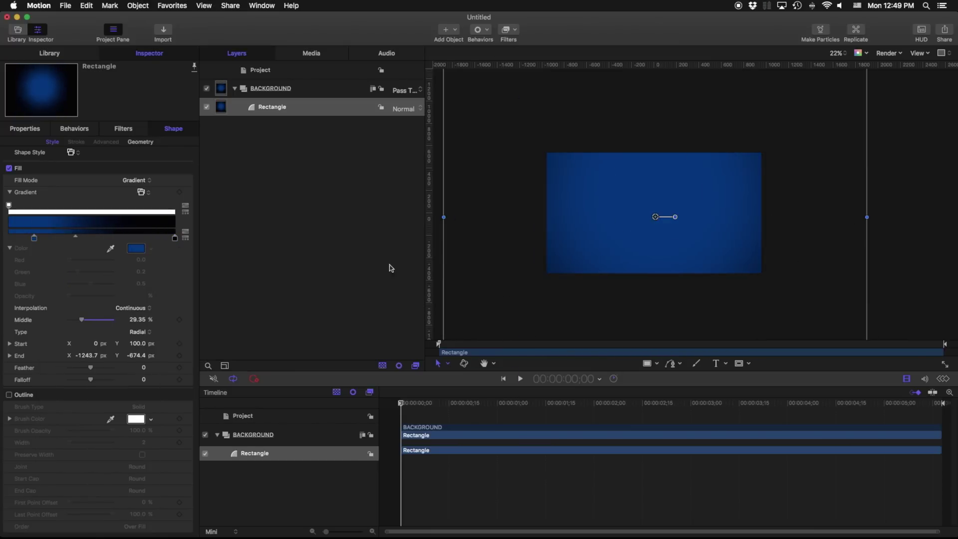
Step: Add the text "AV-ULTRA" in a wide text box across the middle of the canvas
{"action": "left_click", "coordinate": [715, 363]}
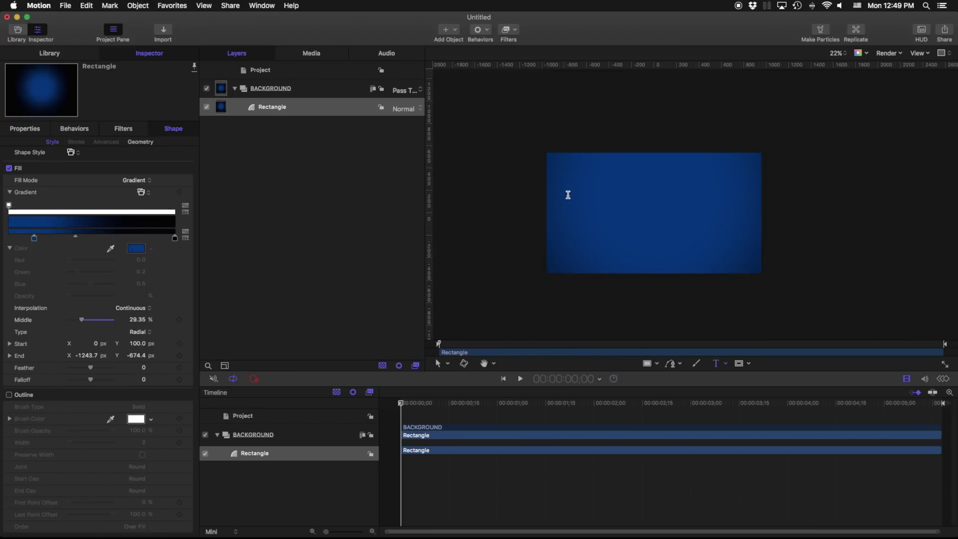
{"action": "left_click_drag", "start_coordinate": [561, 186], "coordinate": [749, 227]}
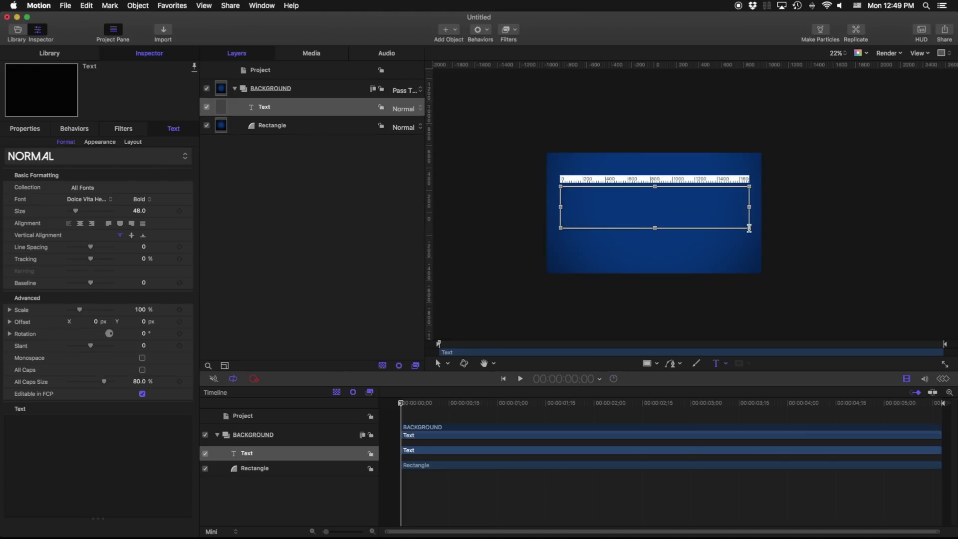
{"action": "type", "text": "AV-ULTRA"}
{"action": "key", "text": "super+a"}
Step: Make AV-ULTRA 3D text and apply the Basic 3D Serif style
{"action": "left_click", "coordinate": [100, 141]}
{"action": "left_click", "coordinate": [10, 175]}
{"action": "left_click", "coordinate": [66, 157]}
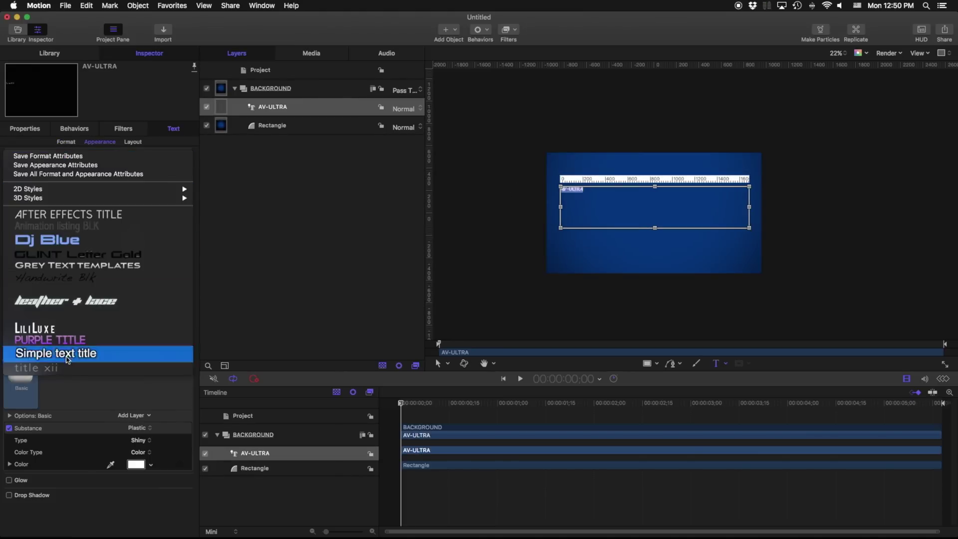
{"action": "mouse_move", "coordinate": [45, 199]}
{"action": "left_click", "coordinate": [235, 280]}
Step: Set AV-ULTRA in the bold Dolce Vita font at size 377
{"action": "left_click", "coordinate": [66, 141]}
{"action": "left_click", "coordinate": [105, 199]}
{"action": "scroll", "coordinate": [145, 113], "scroll_direction": "up", "scroll_amount": 20}
{"action": "left_click", "coordinate": [164, 470]}
{"action": "left_click", "coordinate": [230, 124]}
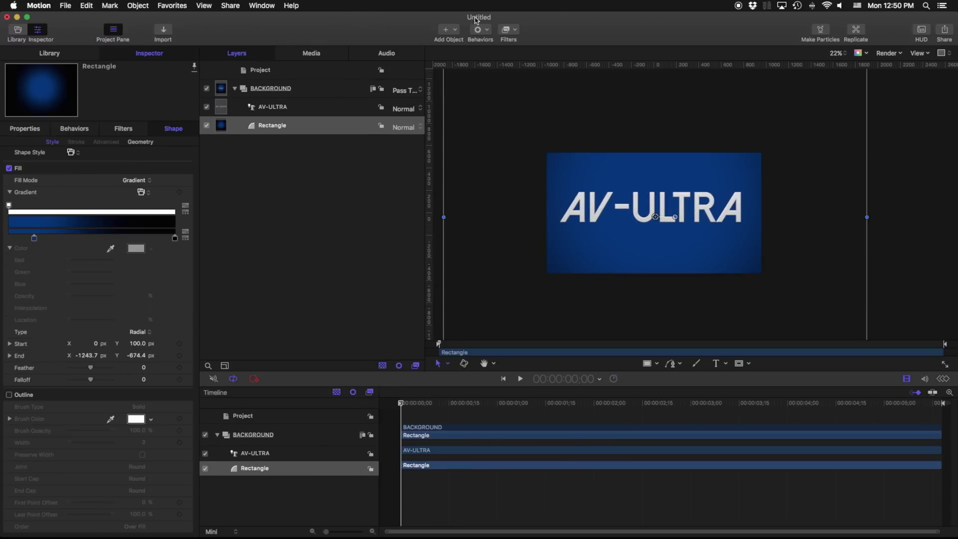
Step: Add a camera to the project and switch the existing 2D groups to 3D
{"action": "left_click", "coordinate": [456, 31]}
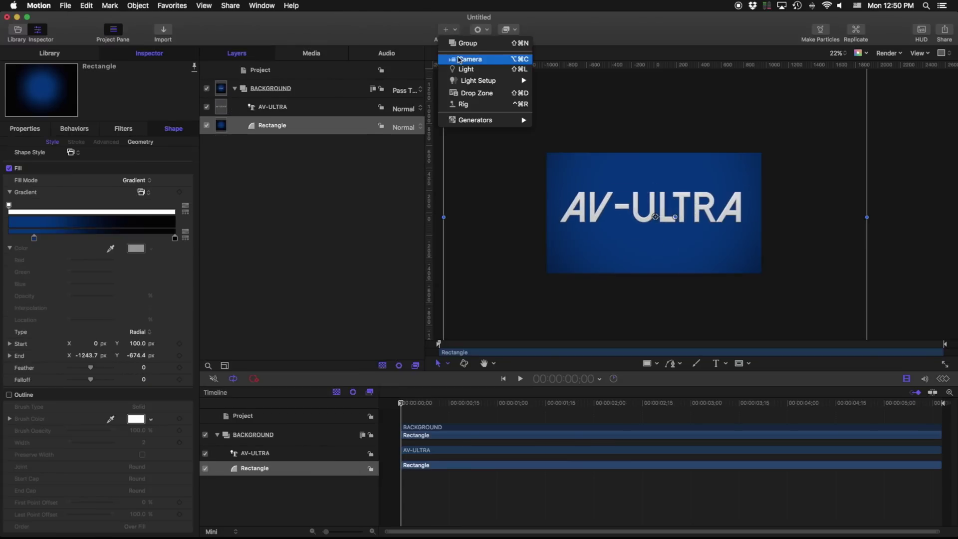
{"action": "left_click", "coordinate": [460, 57]}
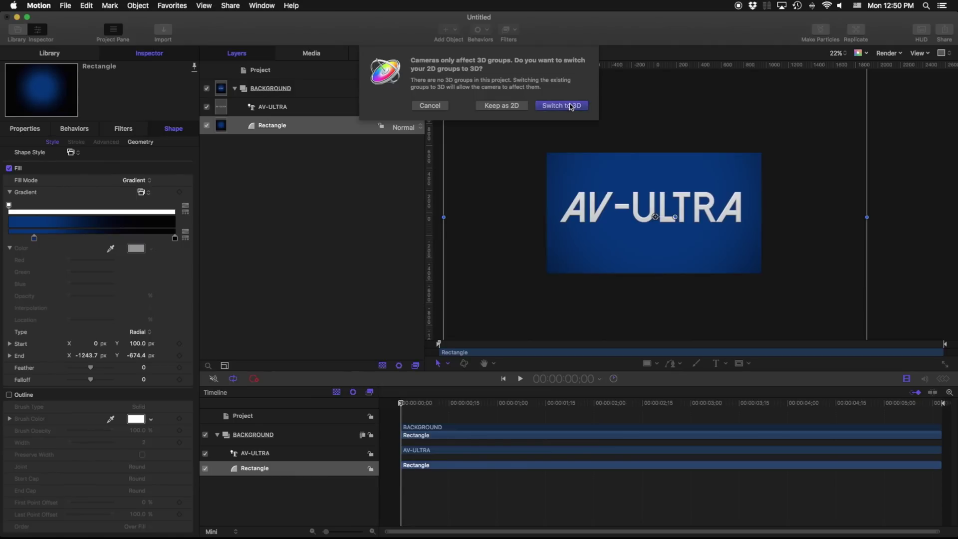
{"action": "left_click", "coordinate": [571, 105]}
Step: Orbit the camera slightly so the title is seen at an angle, and check it at frame 21
{"action": "left_click", "coordinate": [273, 107]}
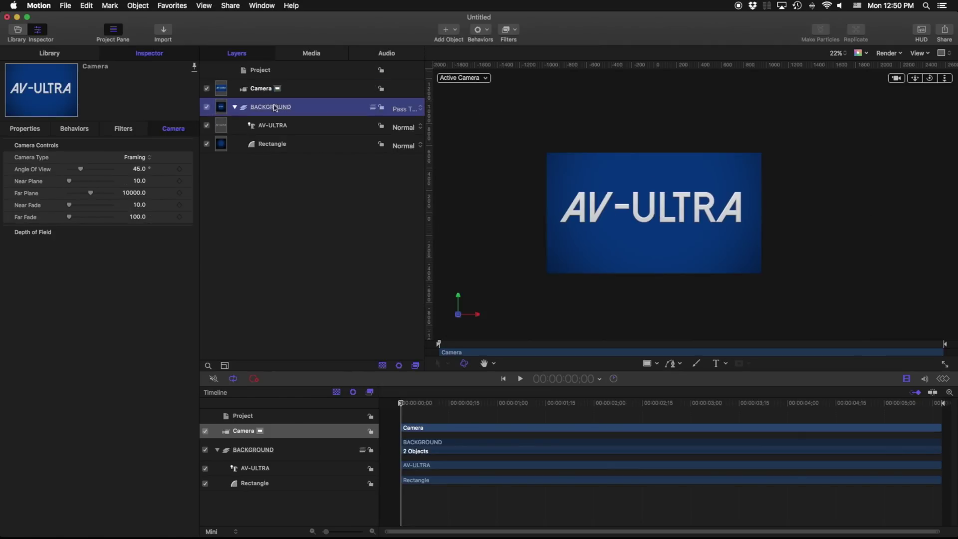
{"action": "left_click", "coordinate": [271, 126]}
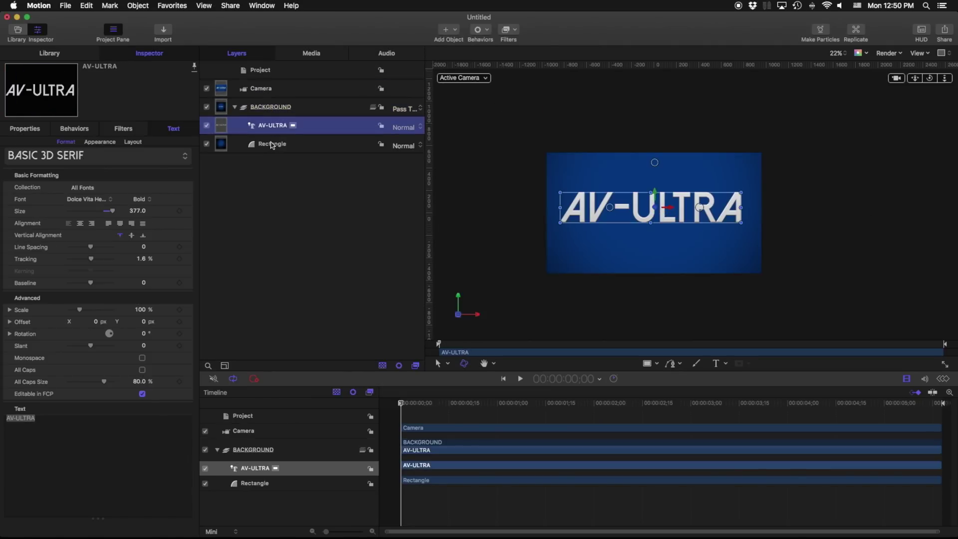
{"action": "left_click", "coordinate": [272, 144]}
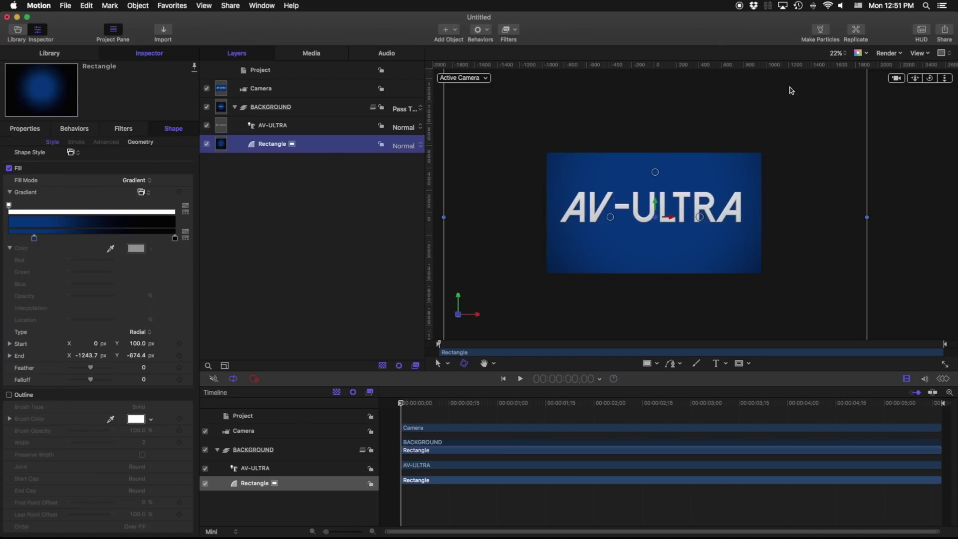
{"action": "left_click_drag", "start_coordinate": [929, 78], "coordinate": [929, 51]}
{"action": "left_click_drag", "start_coordinate": [412, 404], "coordinate": [468, 402]}
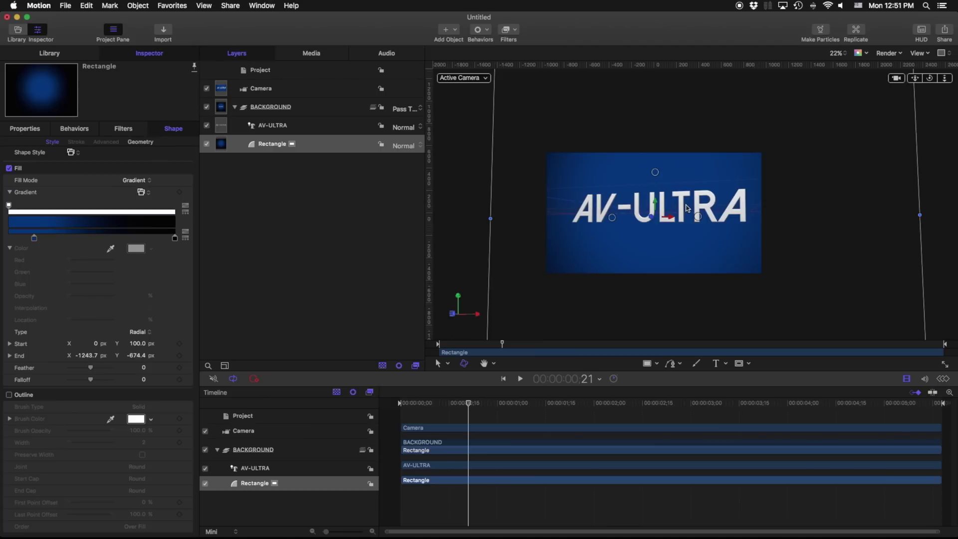
Step: Apply the Basic Motion behavior Move to the AV-ULTRA text
{"action": "left_click", "coordinate": [276, 127]}
{"action": "left_click", "coordinate": [30, 130]}
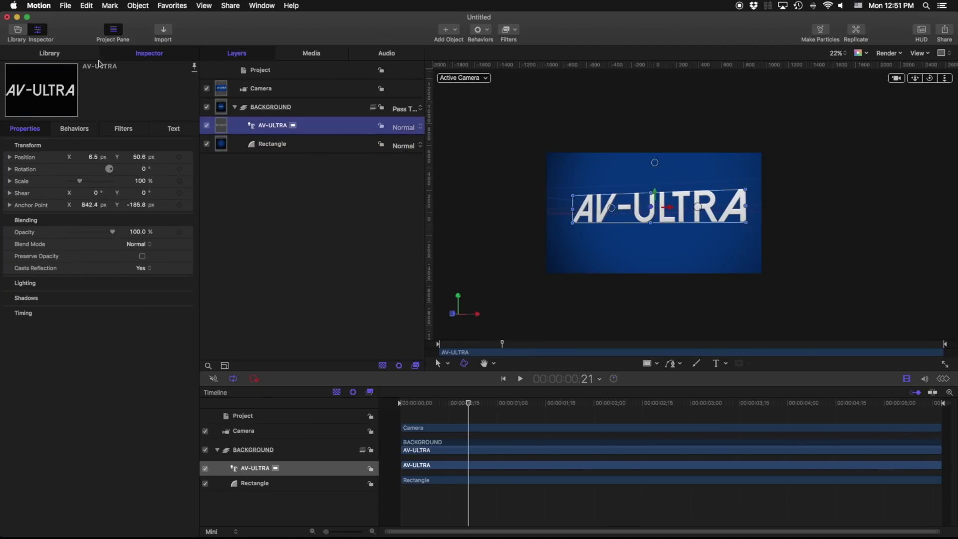
{"action": "left_click", "coordinate": [50, 53]}
{"action": "left_click", "coordinate": [23, 137]}
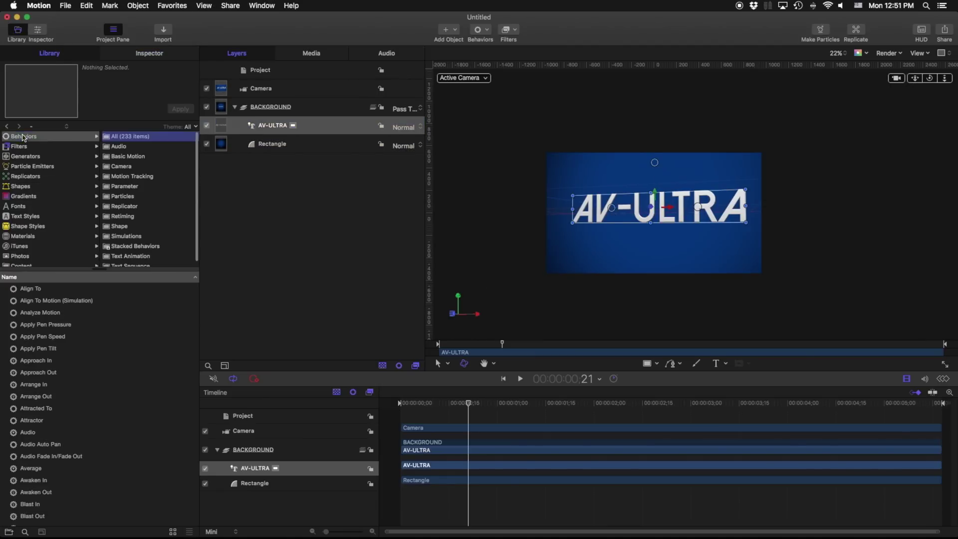
{"action": "scroll", "coordinate": [130, 239], "scroll_direction": "down", "scroll_amount": 1}
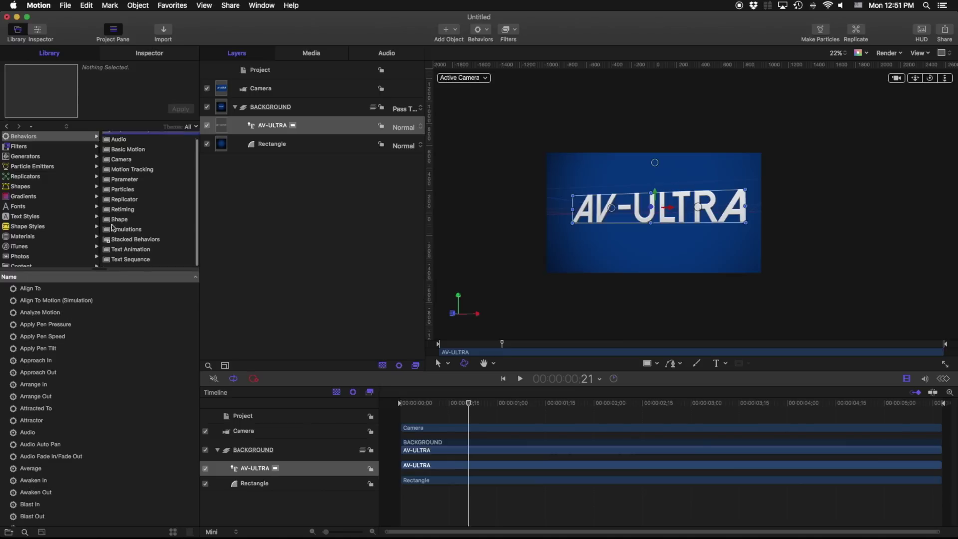
{"action": "left_click", "coordinate": [138, 254]}
{"action": "left_click", "coordinate": [132, 263]}
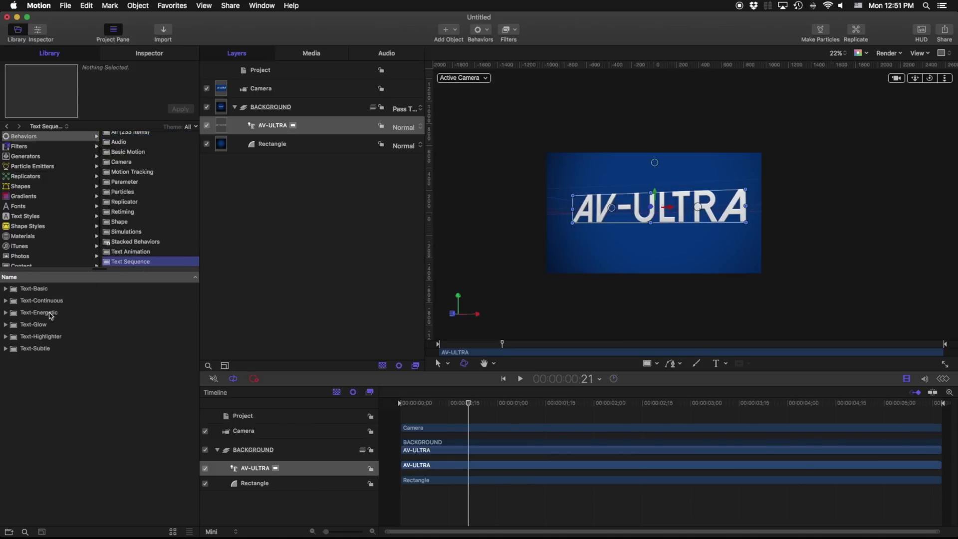
{"action": "left_click", "coordinate": [135, 152]}
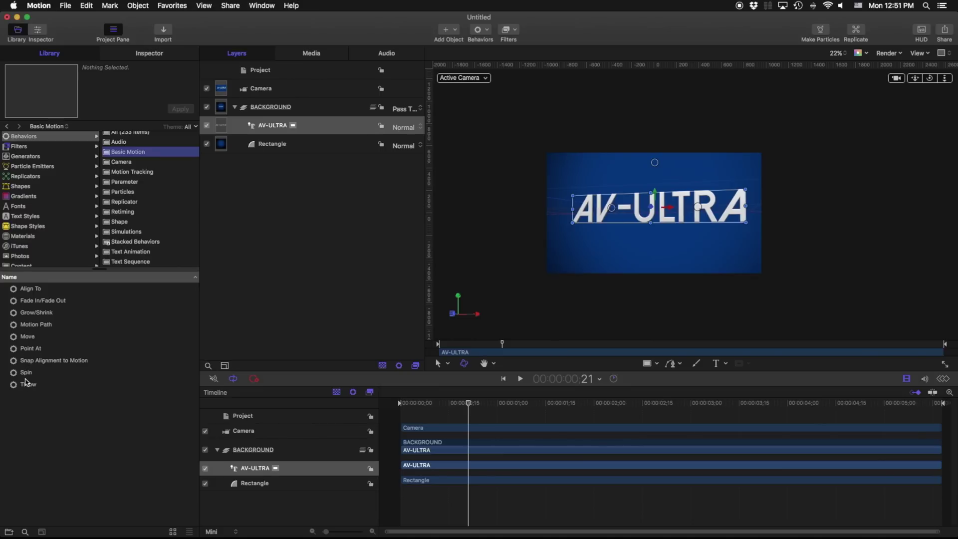
{"action": "left_click_drag", "start_coordinate": [26, 339], "coordinate": [260, 469]}
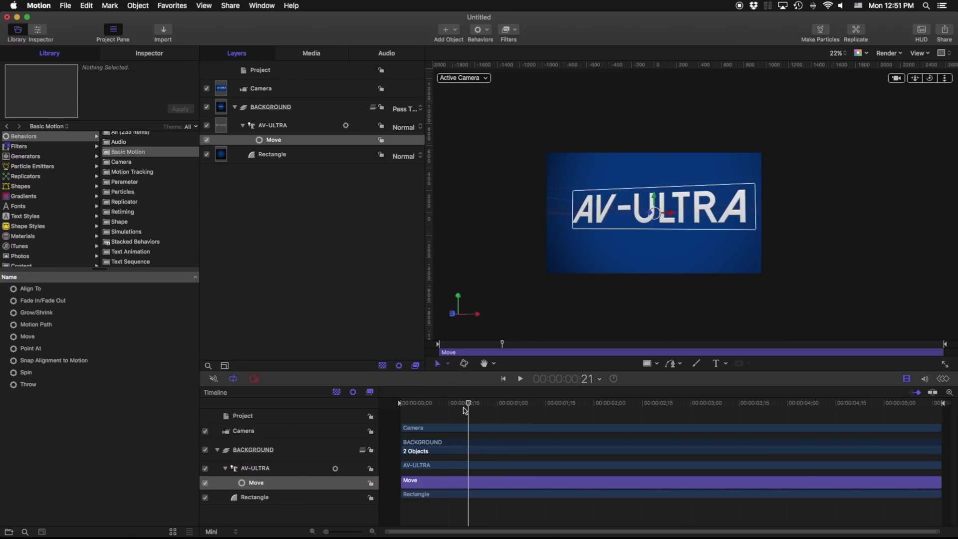
Step: Preview the title with the Move behavior along the timeline and return to the first frame
{"action": "left_click_drag", "start_coordinate": [467, 404], "coordinate": [783, 420]}
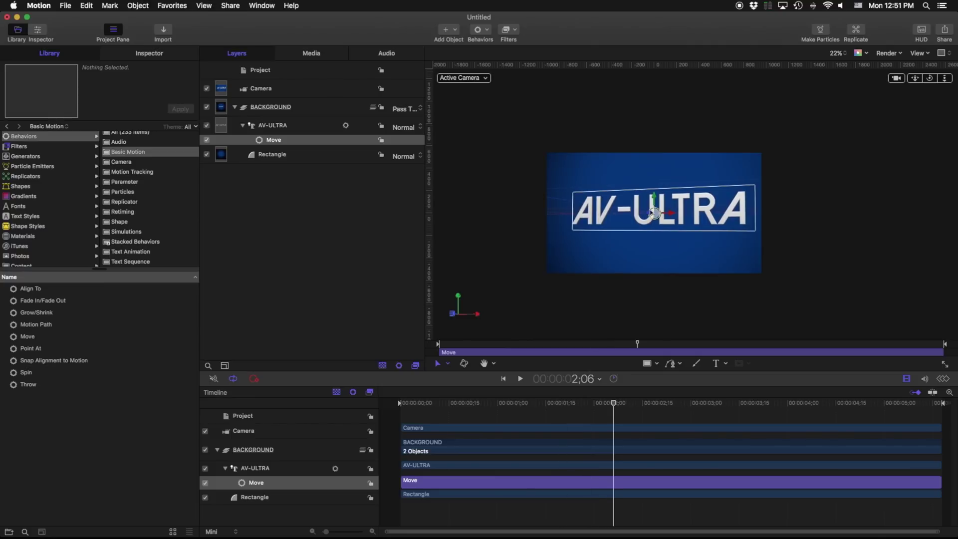
{"action": "left_click_drag", "start_coordinate": [671, 215], "coordinate": [666, 215]}
{"action": "key", "text": "Home"}
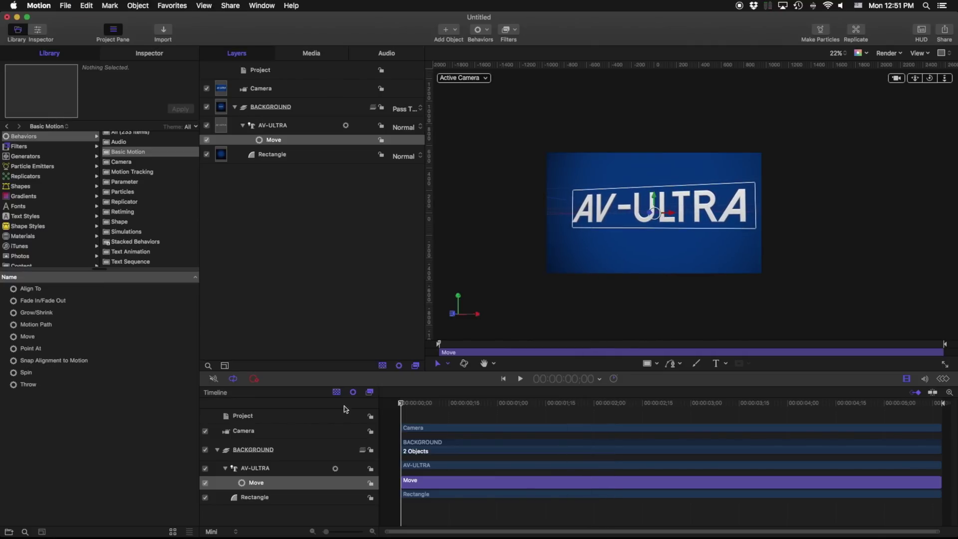
Step: Turn off the Move behavior and place AV-ULTRA outside the canvas's left edge, at about X -3172
{"action": "left_click", "coordinate": [205, 483]}
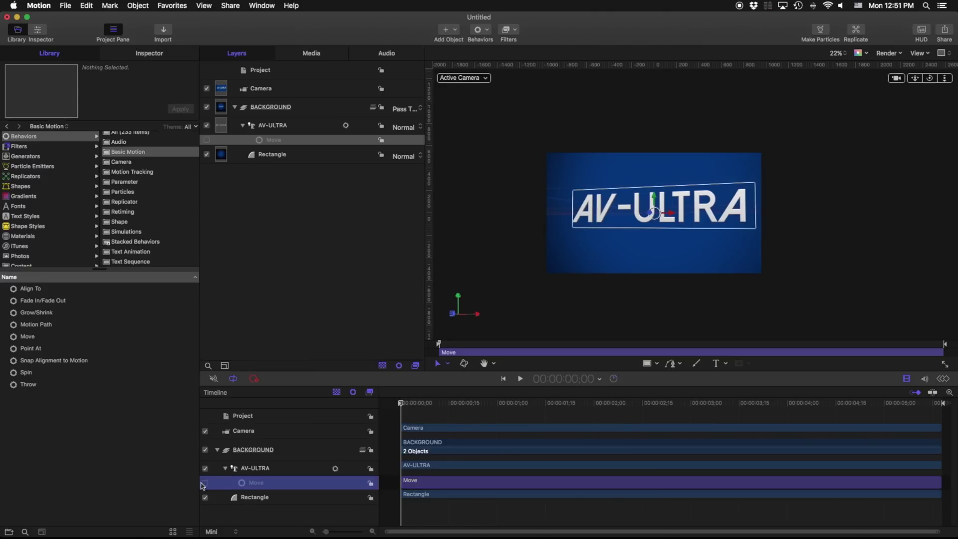
{"action": "mouse_move", "coordinate": [672, 214]}
{"action": "left_mouse_down"}
{"action": "mouse_move", "coordinate": [538, 210]}
{"action": "mouse_move", "coordinate": [676, 217]}
{"action": "left_mouse_up"}
{"action": "key", "text": "super+z"}
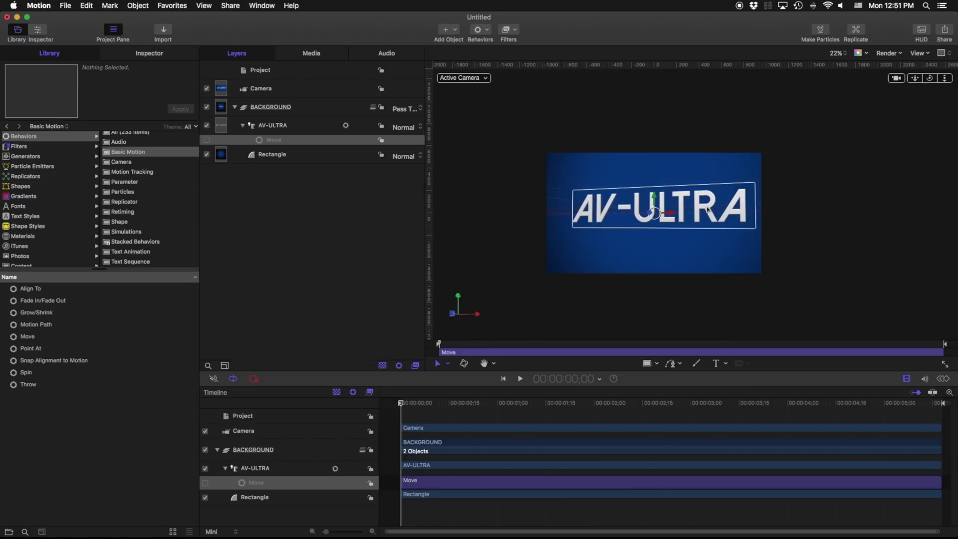
{"action": "left_click", "coordinate": [276, 127]}
{"action": "left_click_drag", "start_coordinate": [670, 209], "coordinate": [377, 210]}
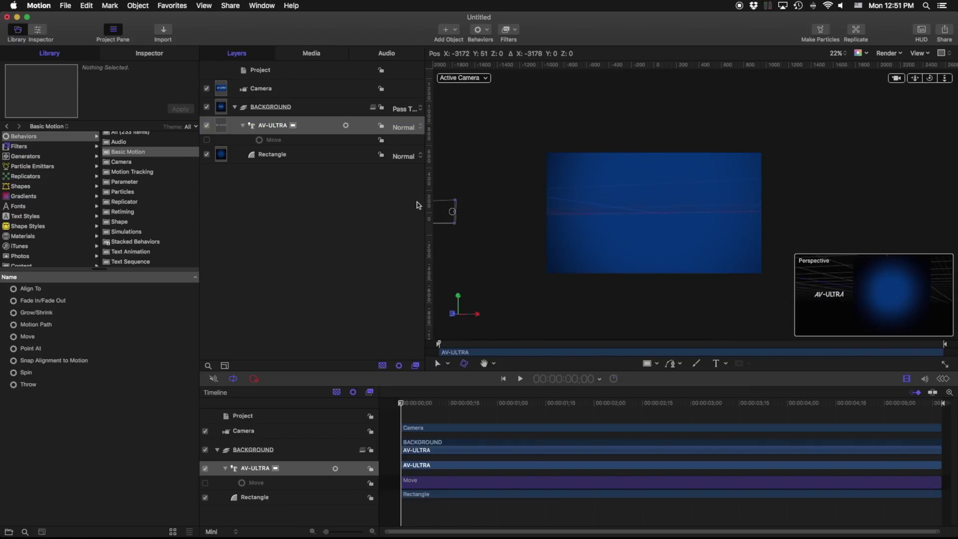
Step: Turn the Move behavior back on and scrub through the whole timeline to check the title's motion
{"action": "left_click_drag", "start_coordinate": [402, 404], "coordinate": [422, 403]}
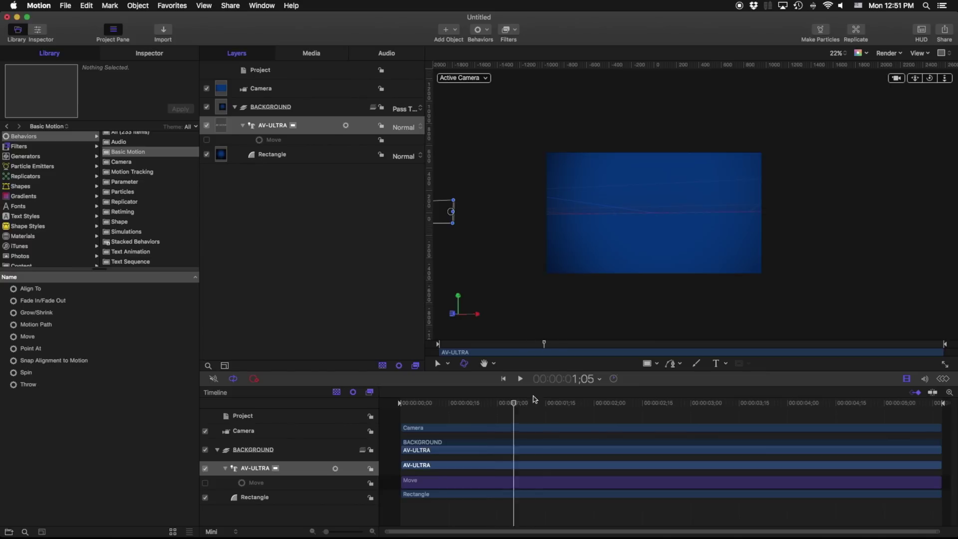
{"action": "left_click", "coordinate": [205, 483]}
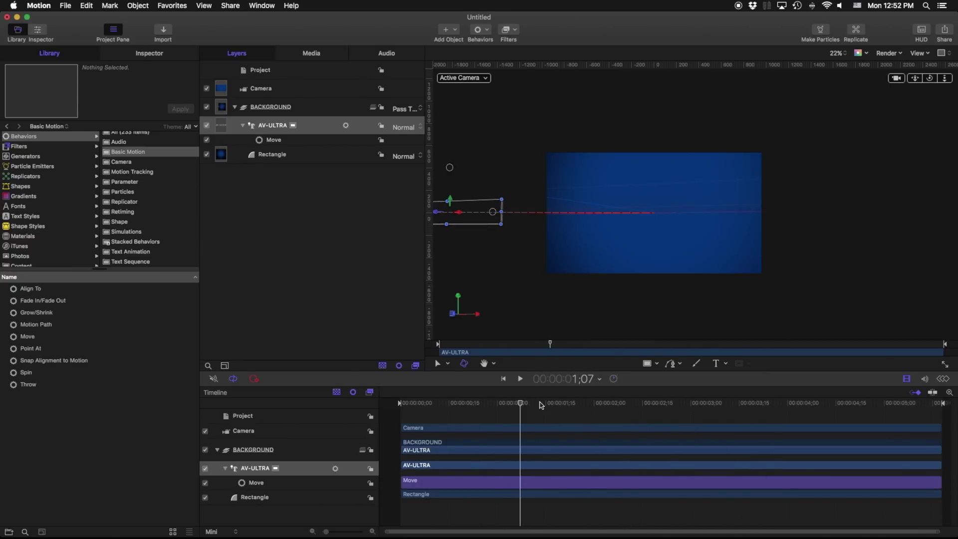
{"action": "left_click_drag", "start_coordinate": [541, 405], "coordinate": [953, 415]}
Step: Shorten the Move behavior to end just past the 15-frame mark and play the title from the start
{"action": "left_click_drag", "start_coordinate": [927, 479], "coordinate": [444, 480]}
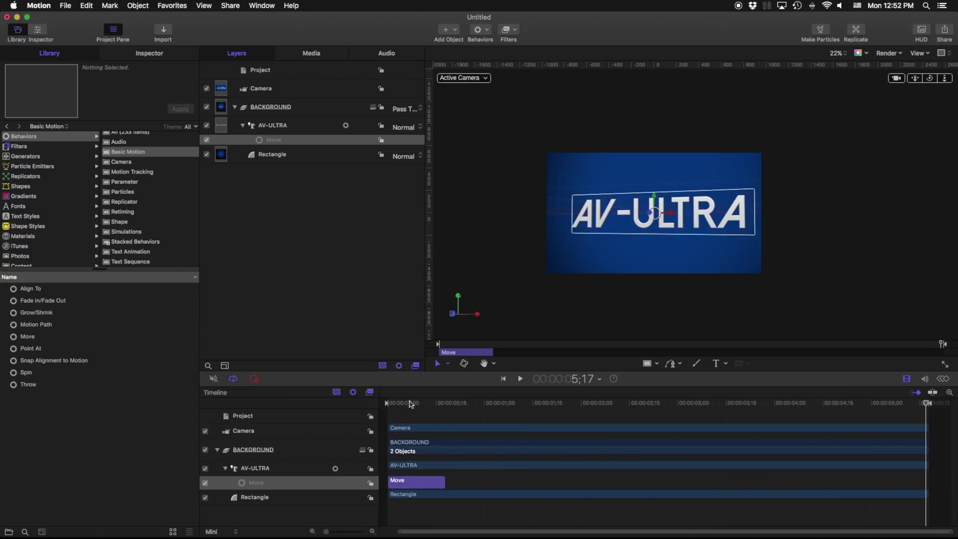
{"action": "left_click_drag", "start_coordinate": [406, 406], "coordinate": [369, 406]}
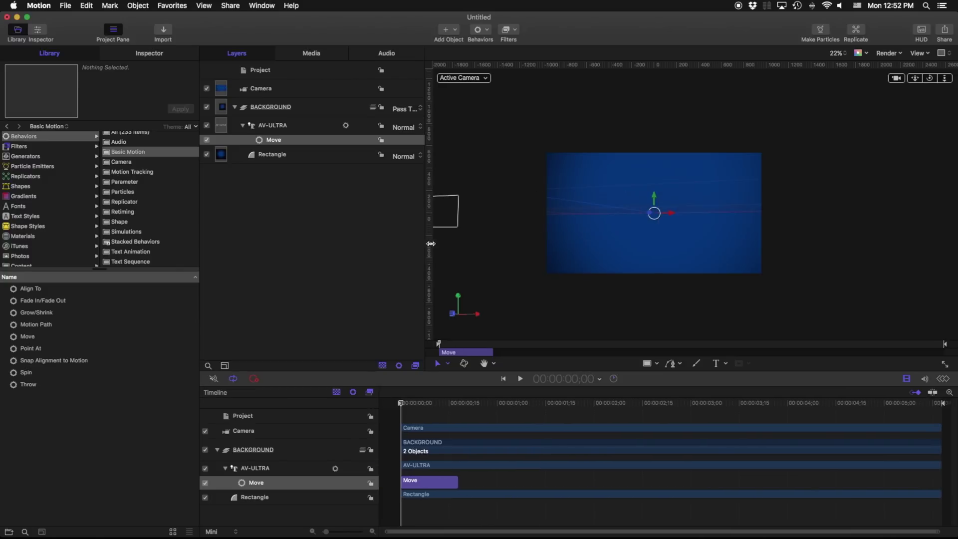
{"action": "key", "text": "space"}
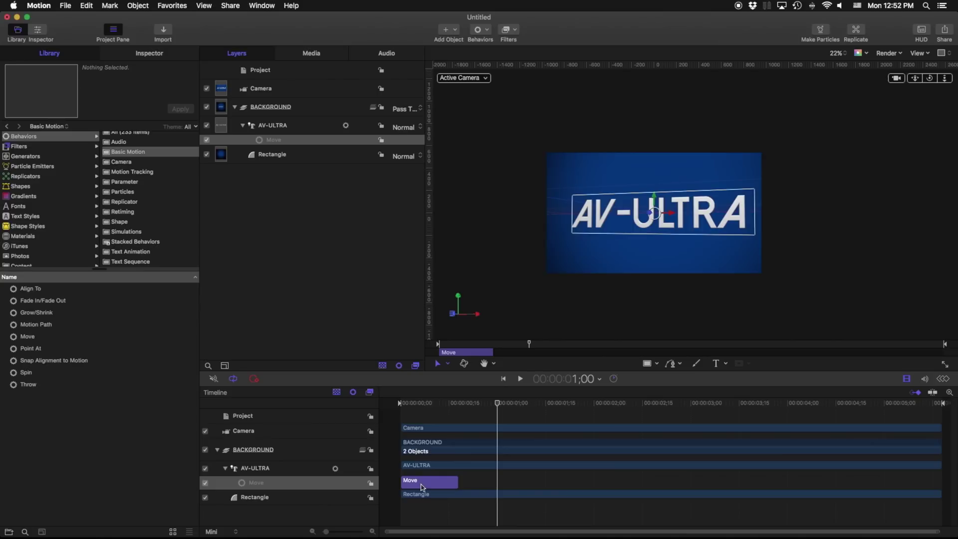
Step: Change the title's Move behavior direction to From and play the animation from the start
{"action": "left_click", "coordinate": [149, 53]}
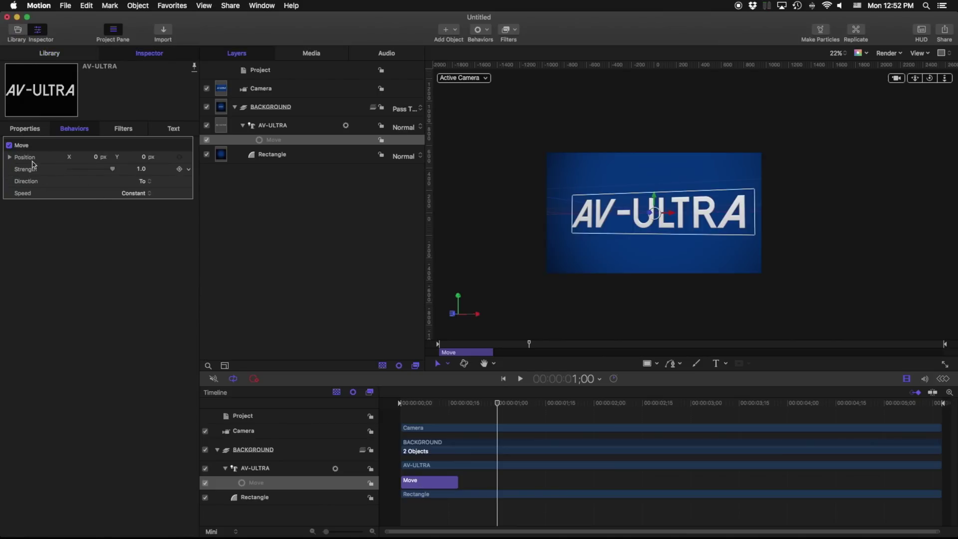
{"action": "left_click", "coordinate": [10, 157]}
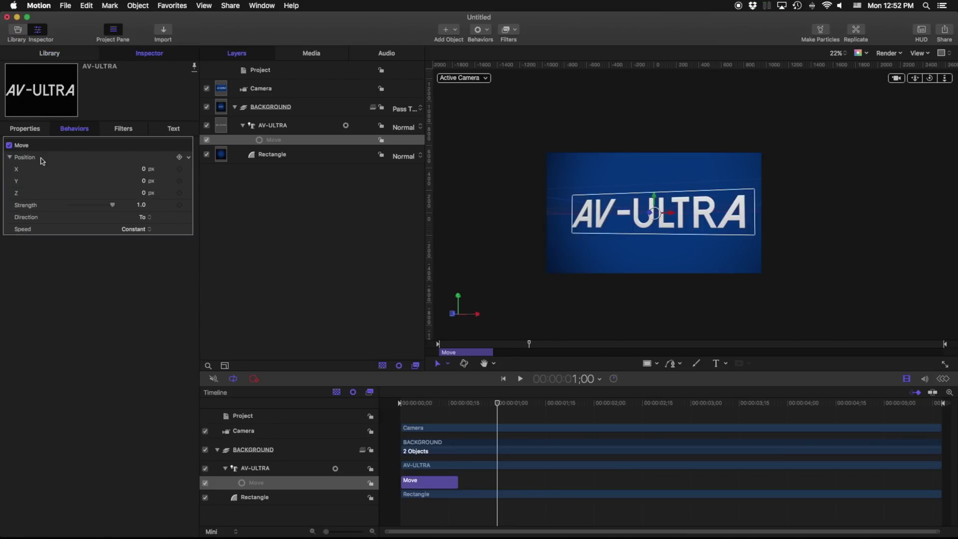
{"action": "left_click", "coordinate": [143, 218]}
{"action": "left_click", "coordinate": [146, 227]}
{"action": "left_click_drag", "start_coordinate": [497, 402], "coordinate": [388, 405]}
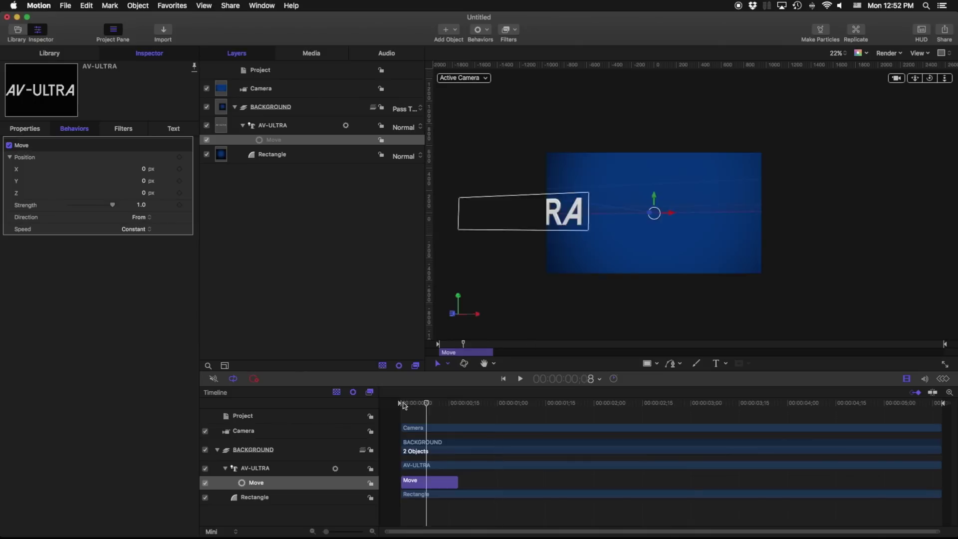
{"action": "key", "text": "space"}
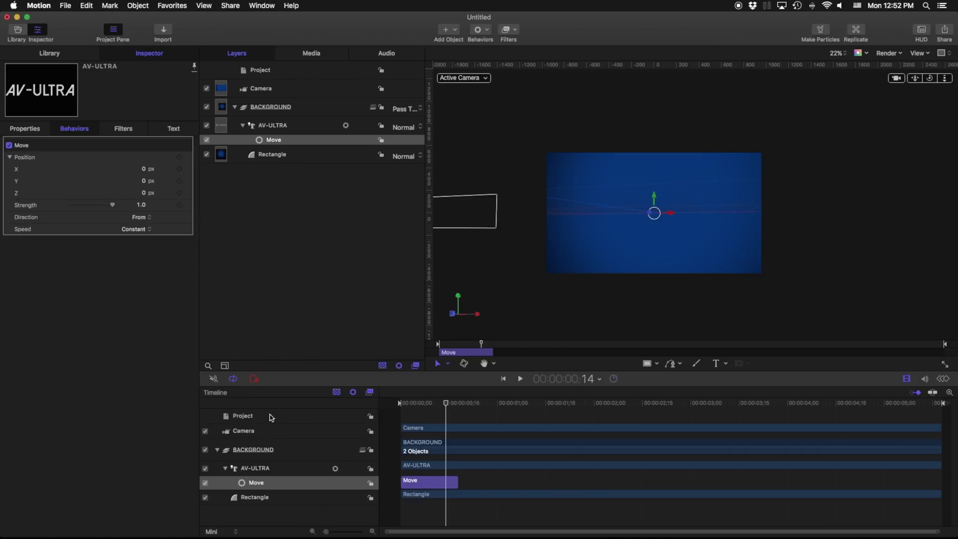
Step: Set the title's Move behavior direction back to To and play the animation from the first frame
{"action": "left_click", "coordinate": [207, 487]}
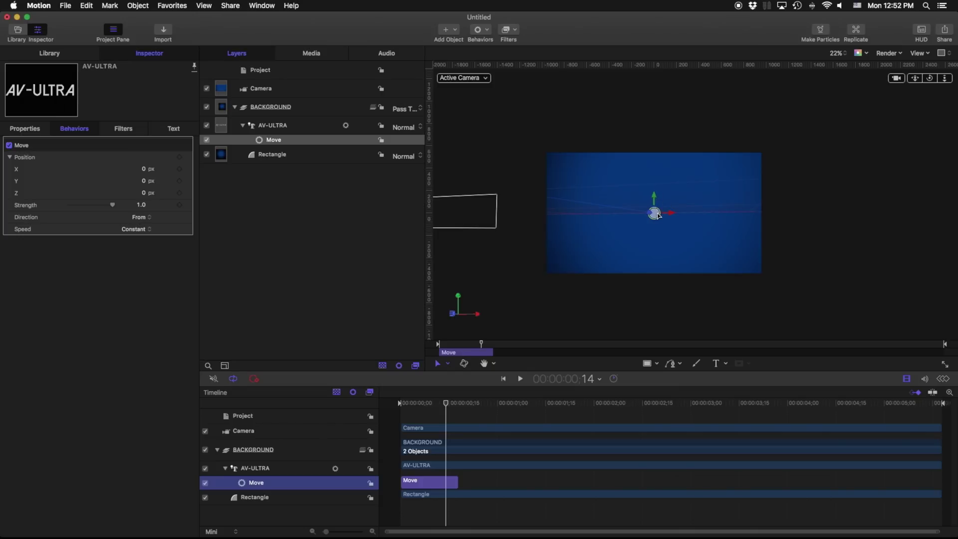
{"action": "left_click", "coordinate": [148, 217]}
{"action": "left_click", "coordinate": [145, 209]}
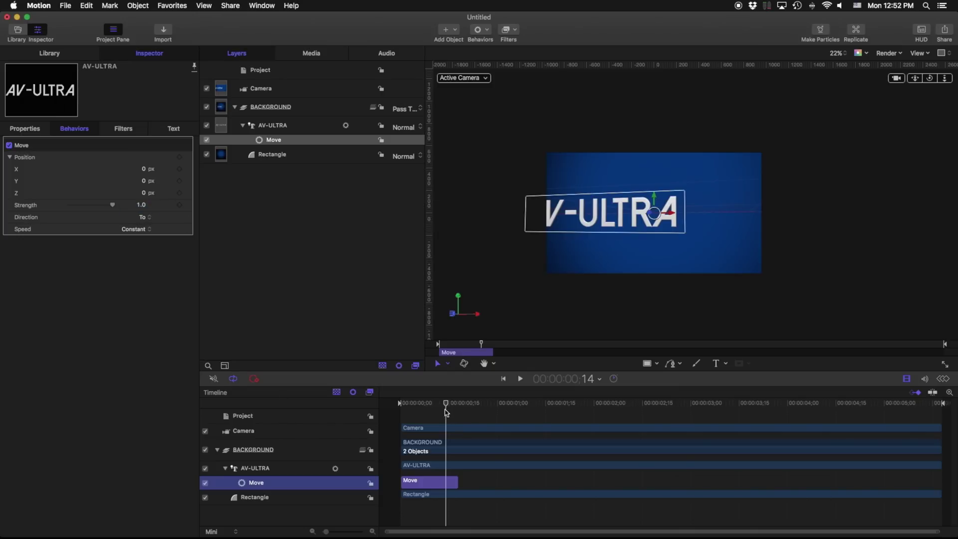
{"action": "left_click_drag", "start_coordinate": [446, 411], "coordinate": [385, 399]}
{"action": "key", "text": "space"}
{"action": "key", "text": "space"}
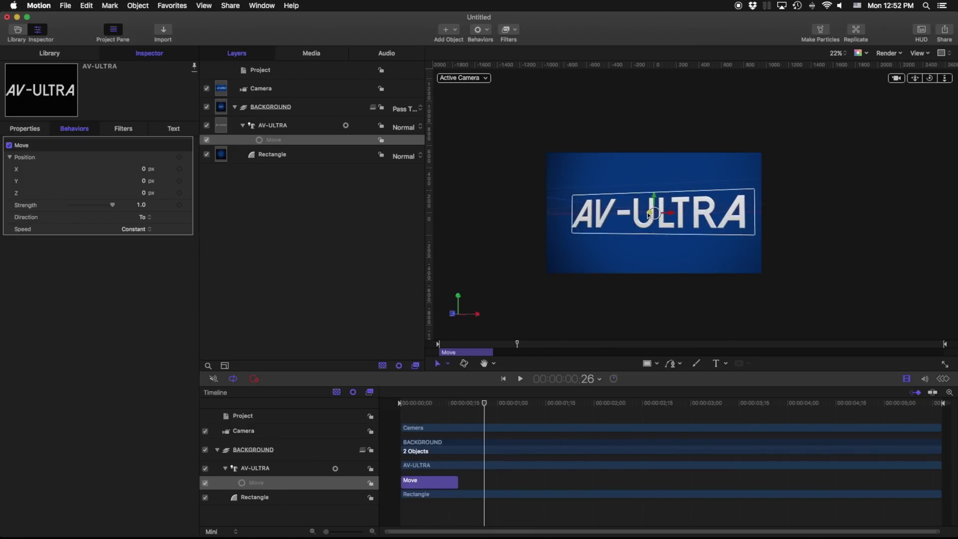
Step: Set the Move behavior's speed to Ease Both and play the title from the start
{"action": "left_click", "coordinate": [135, 230]}
{"action": "left_click", "coordinate": [140, 258]}
{"action": "left_click_drag", "start_coordinate": [417, 405], "coordinate": [352, 403]}
{"action": "key", "text": "space"}
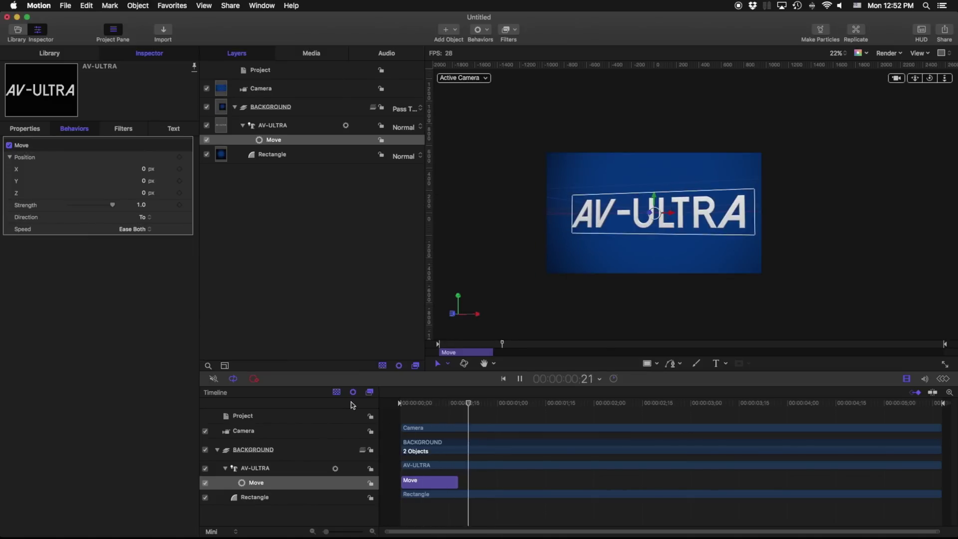
{"action": "key", "text": "space"}
Step: Lengthen the title's Move behavior to end just past the 2-second mark and preview it from the start to about 2;07
{"action": "left_click_drag", "start_coordinate": [457, 480], "coordinate": [600, 480]}
{"action": "left_click_drag", "start_coordinate": [497, 403], "coordinate": [321, 412]}
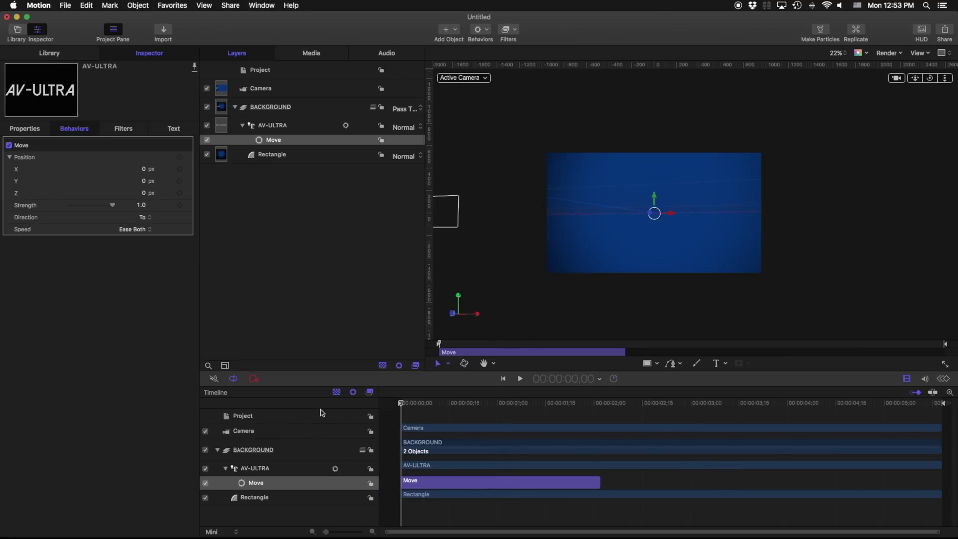
{"action": "key", "text": "space"}
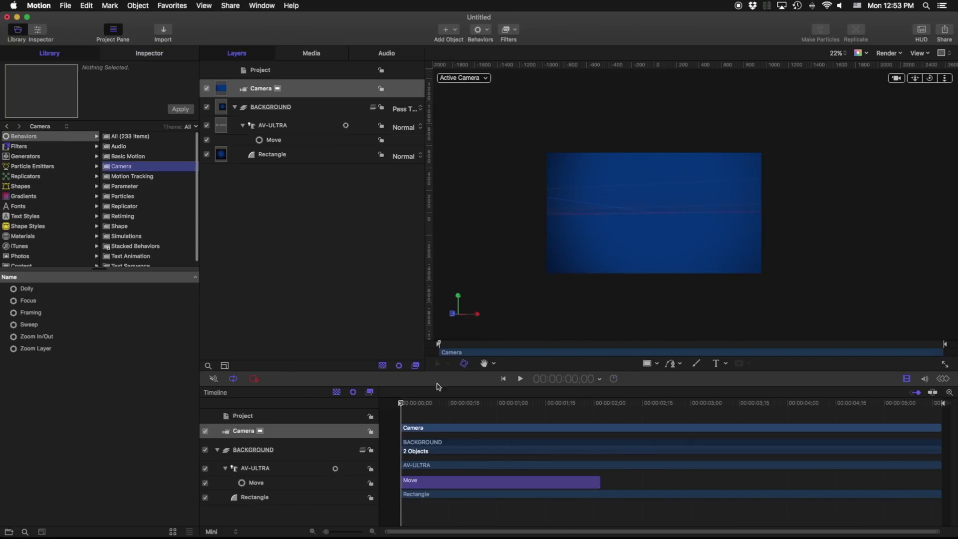
{"action": "left_click_drag", "start_coordinate": [402, 403], "coordinate": [616, 403]}
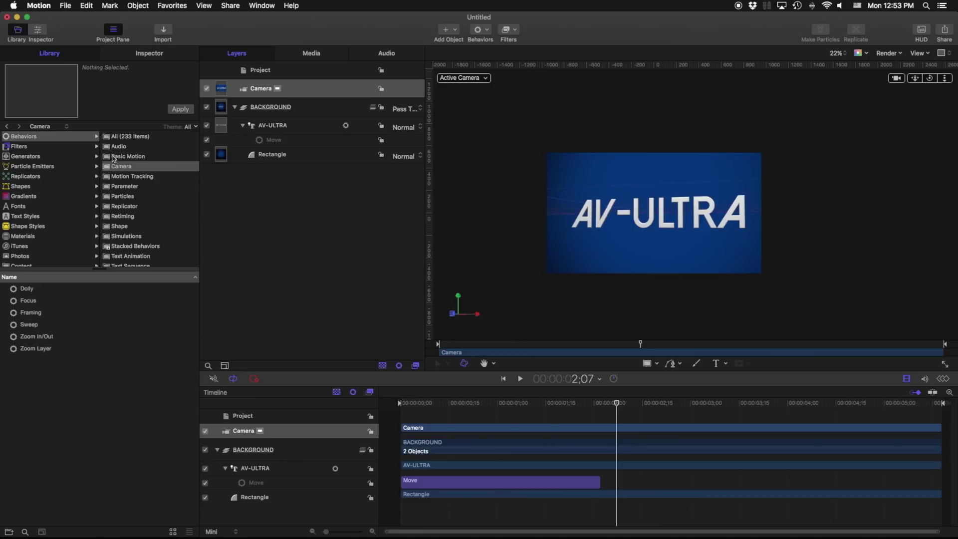
Step: Add a Basic Motion Move behavior to the Camera and play the whole animation from the start
{"action": "left_click", "coordinate": [113, 157]}
{"action": "left_click", "coordinate": [40, 316]}
{"action": "left_click", "coordinate": [30, 325]}
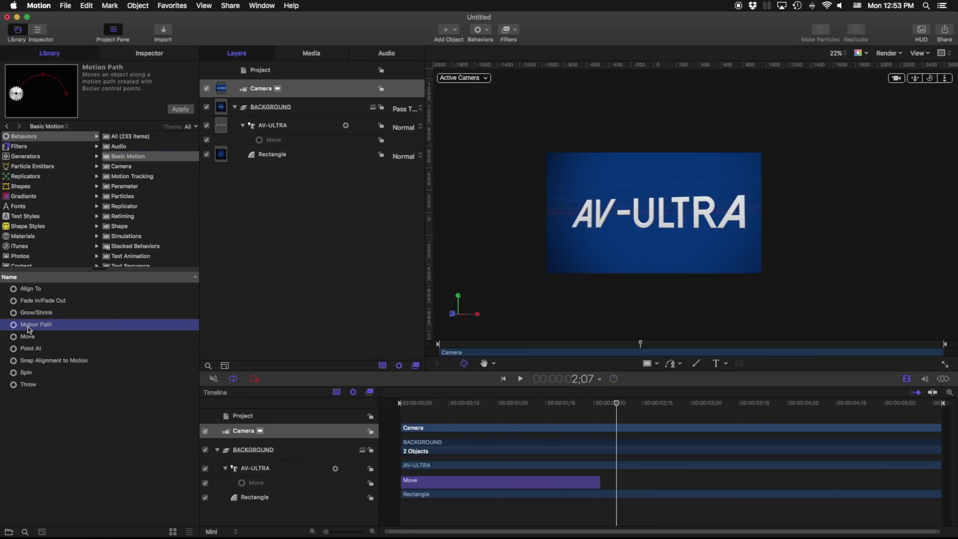
{"action": "left_click", "coordinate": [24, 338]}
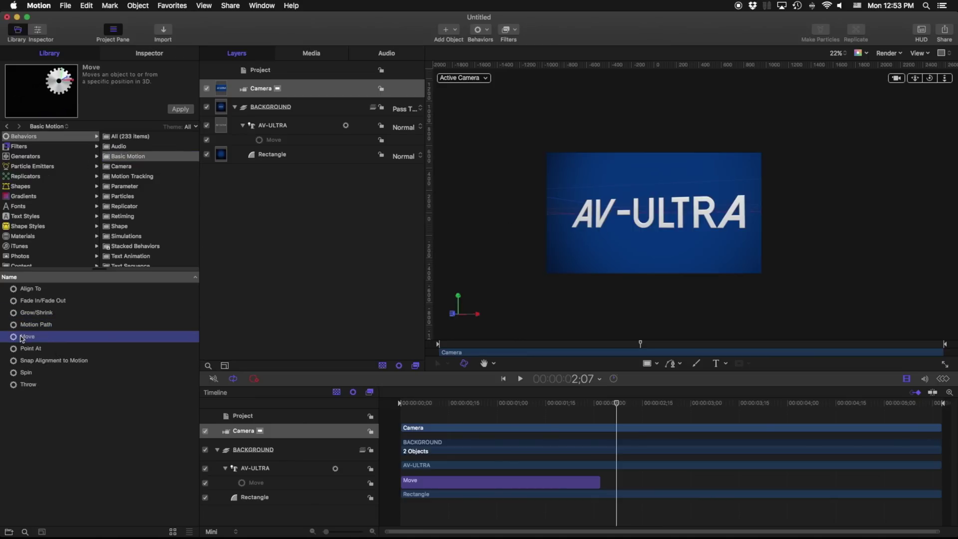
{"action": "left_click_drag", "start_coordinate": [23, 338], "coordinate": [239, 432]}
{"action": "left_click", "coordinate": [940, 448]}
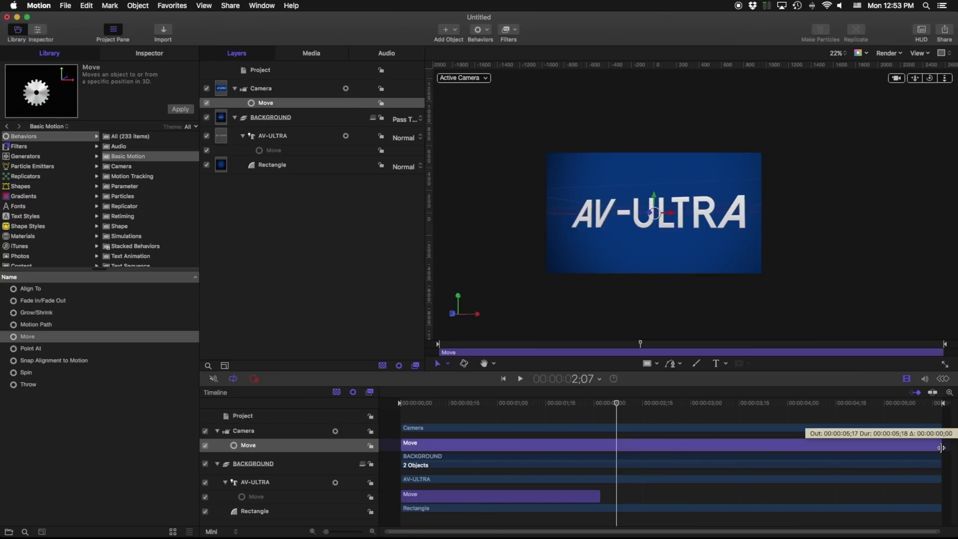
{"action": "left_click_drag", "start_coordinate": [637, 402], "coordinate": [391, 404]}
{"action": "key", "text": "space"}
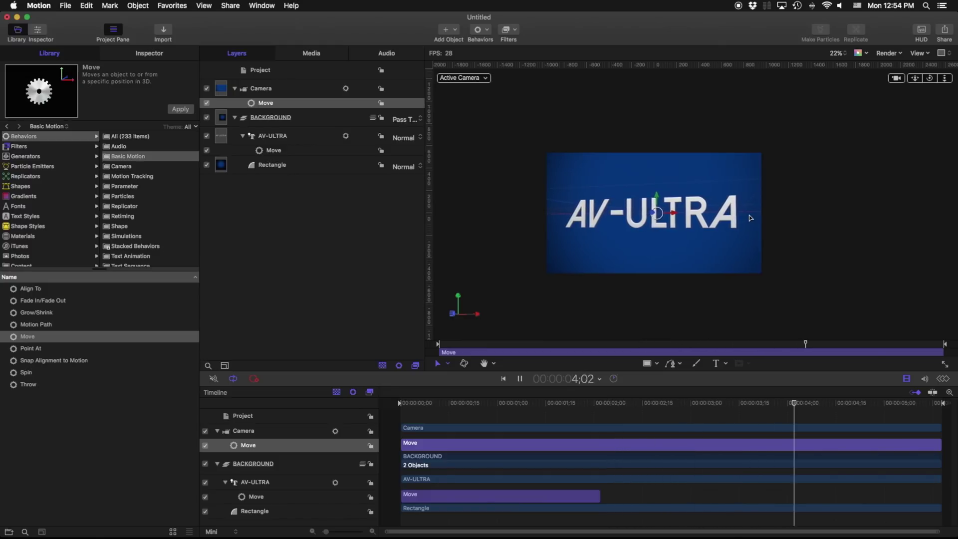
{"action": "key", "text": "space"}
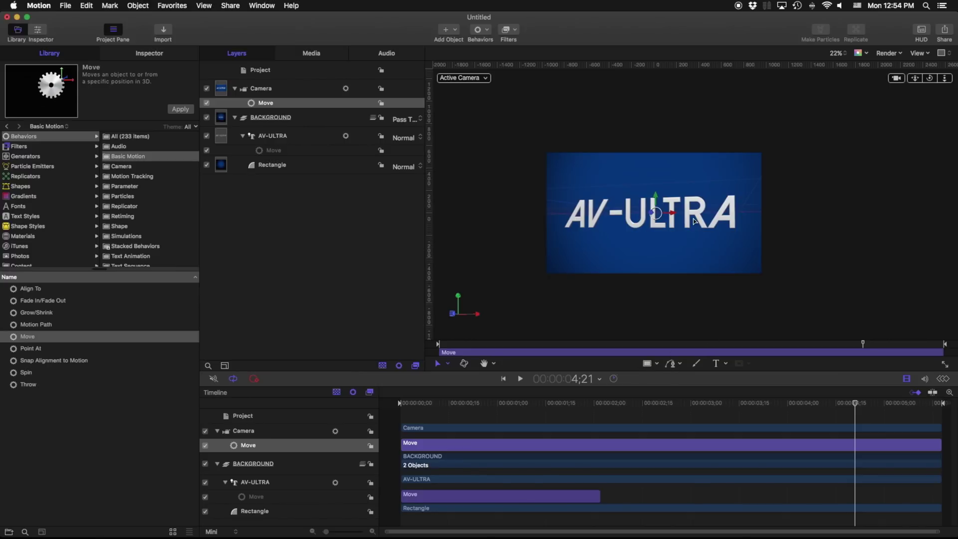
Step: Draw a narrow slanted Bezier stripe across the middle of the canvas, extending past its upper and lower edges
{"action": "left_click", "coordinate": [648, 365]}
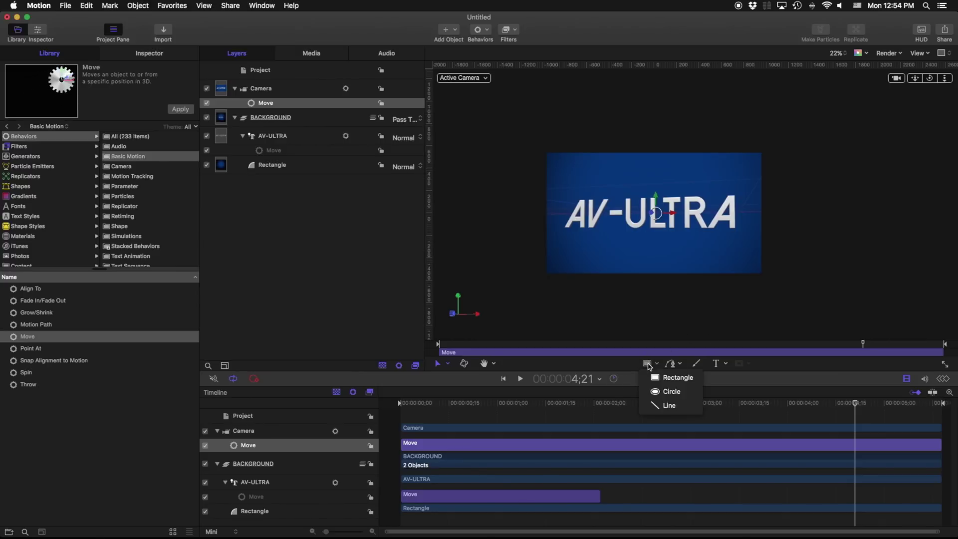
{"action": "left_click", "coordinate": [673, 364]}
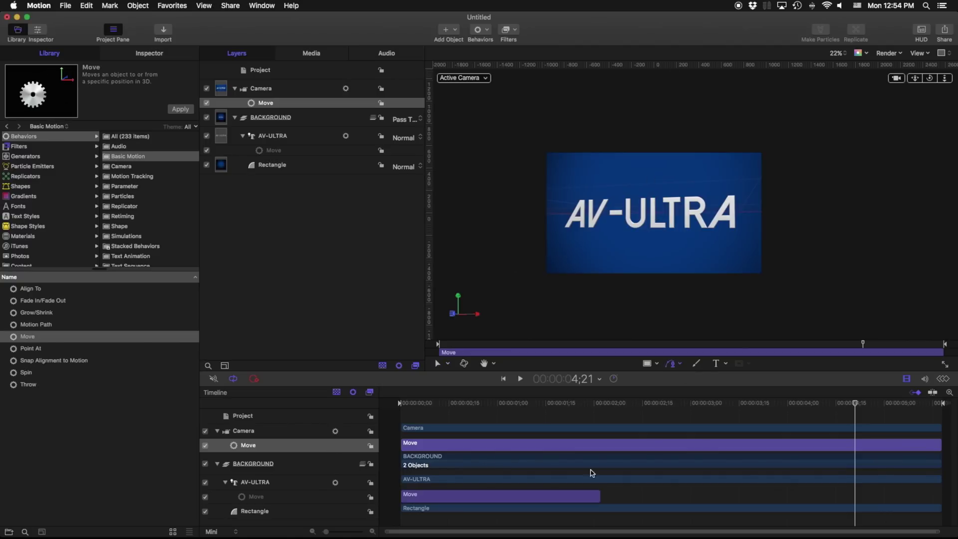
{"action": "double_click", "coordinate": [631, 287]}
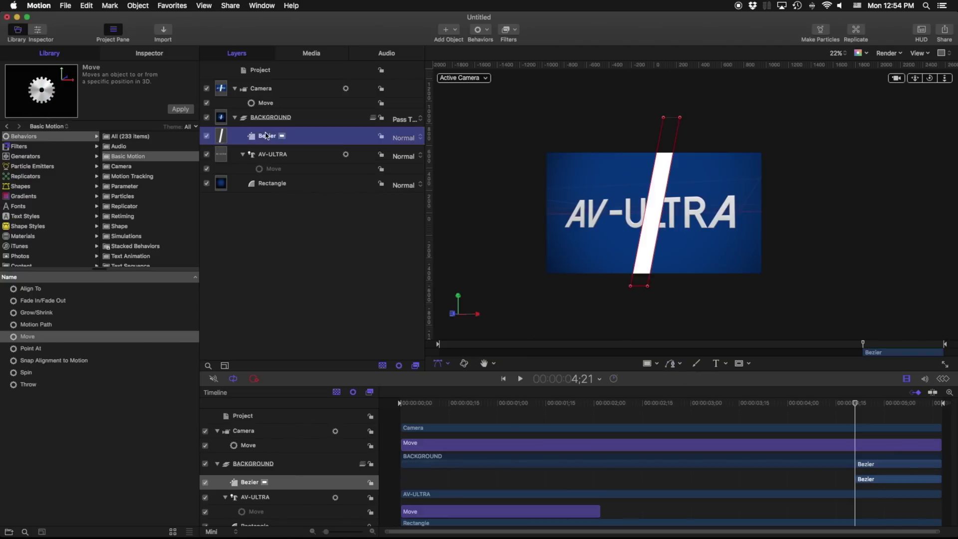
Step: Move the Bezier stripe out of BACKGROUND into its own group and name that group Line
{"action": "left_click_drag", "start_coordinate": [264, 138], "coordinate": [263, 217]}
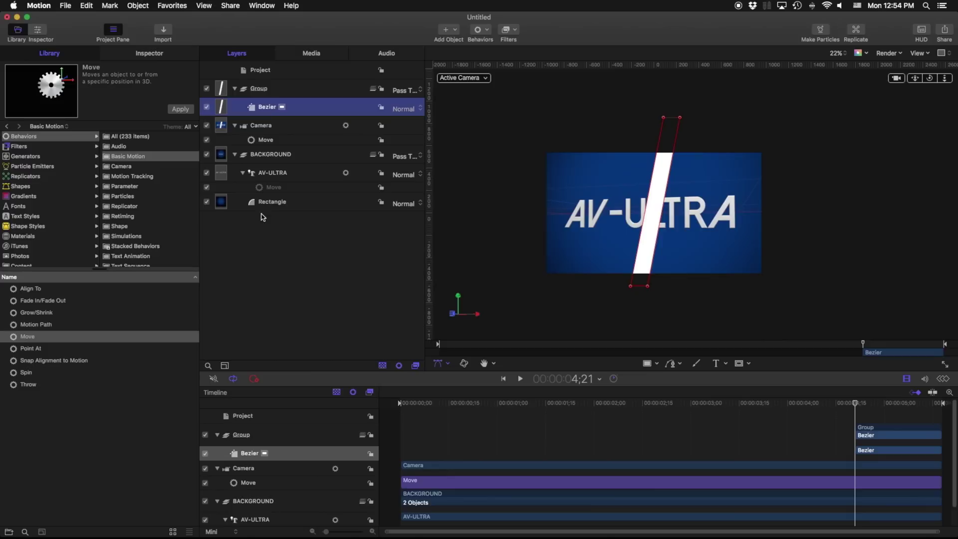
{"action": "double_click", "coordinate": [260, 89]}
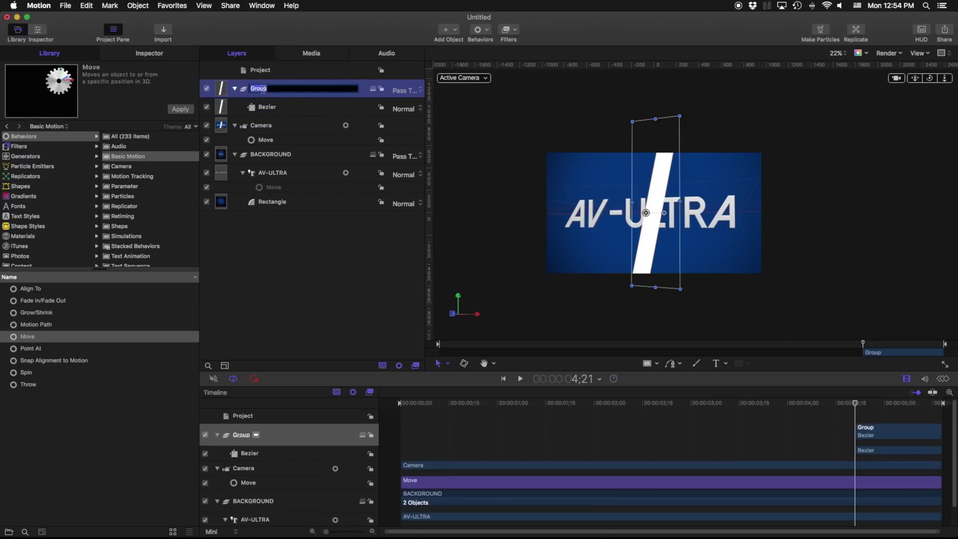
{"action": "type", "text": "Line"}
{"action": "key", "text": "Return"}
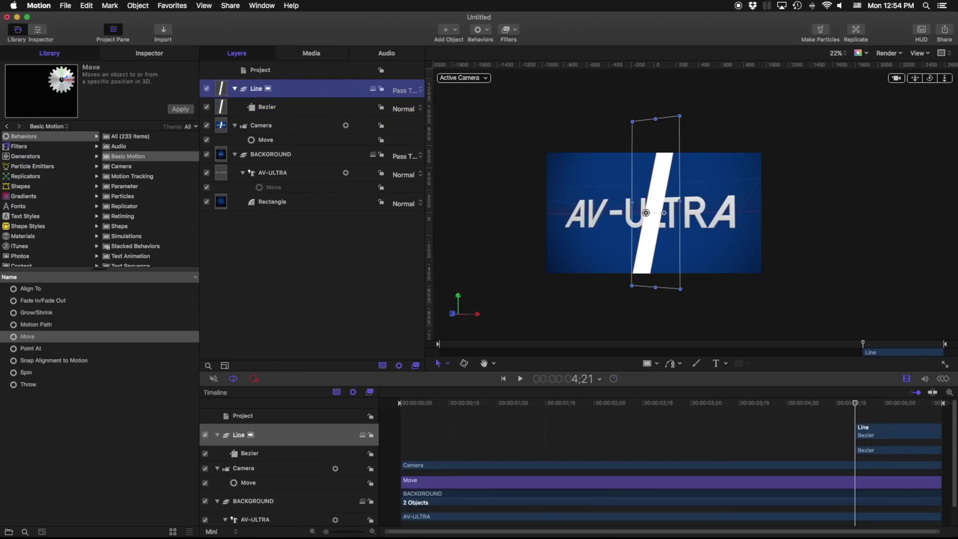
Step: Change the Bezier stripe's fill color to a violet-blue
{"action": "left_click", "coordinate": [143, 53]}
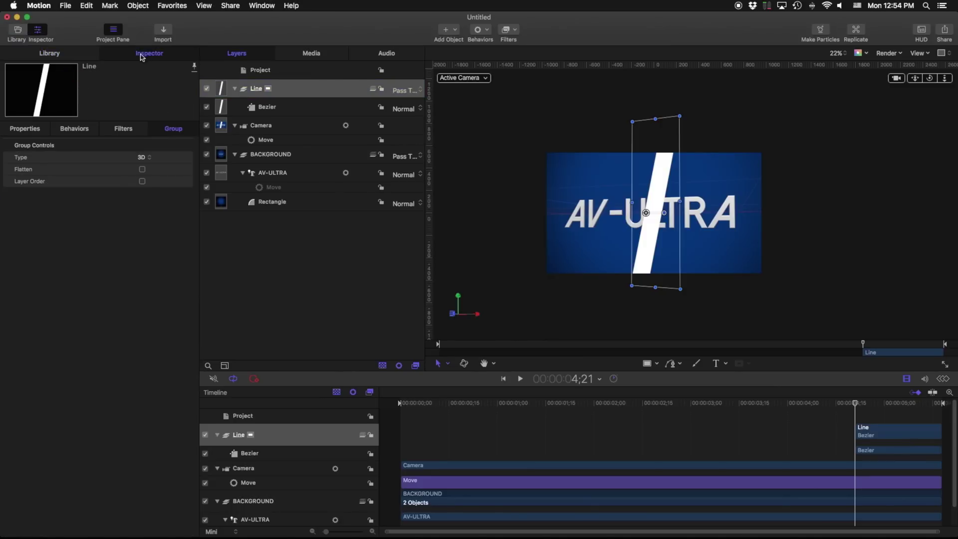
{"action": "left_click", "coordinate": [267, 107]}
{"action": "left_click", "coordinate": [173, 128]}
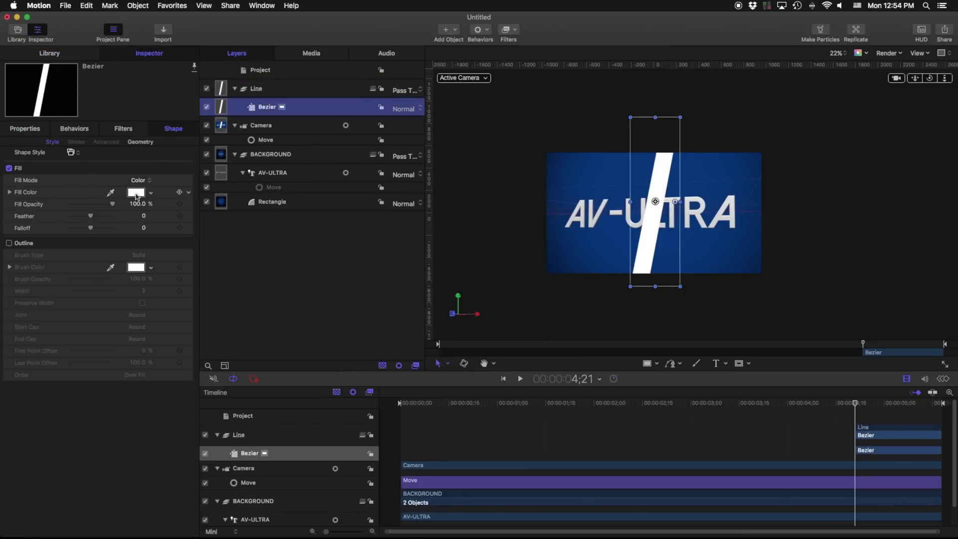
{"action": "left_click", "coordinate": [151, 192]}
{"action": "left_click", "coordinate": [90, 439]}
Step: Turn on the Bezier stripe's drop shadow and lower its opacity to about 74%
{"action": "left_click", "coordinate": [31, 129]}
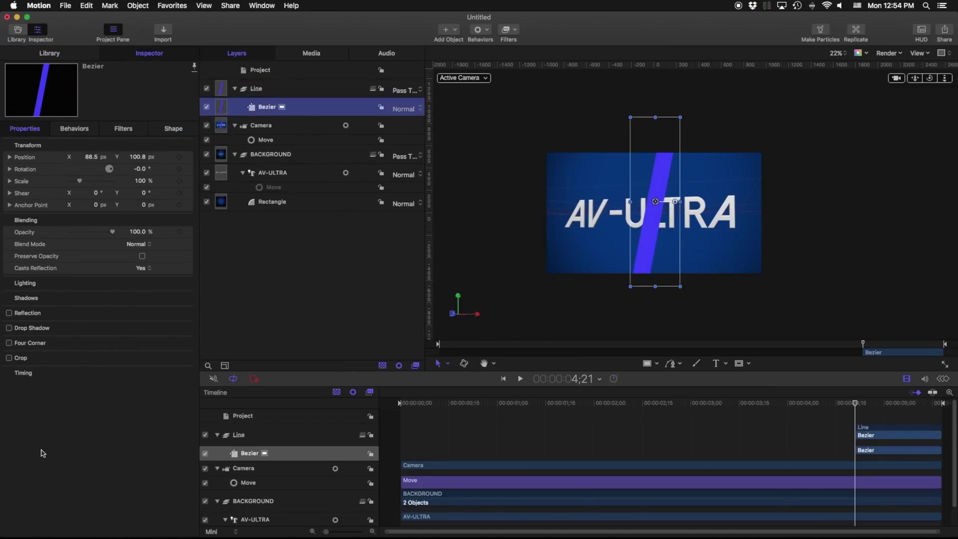
{"action": "left_click", "coordinate": [9, 328]}
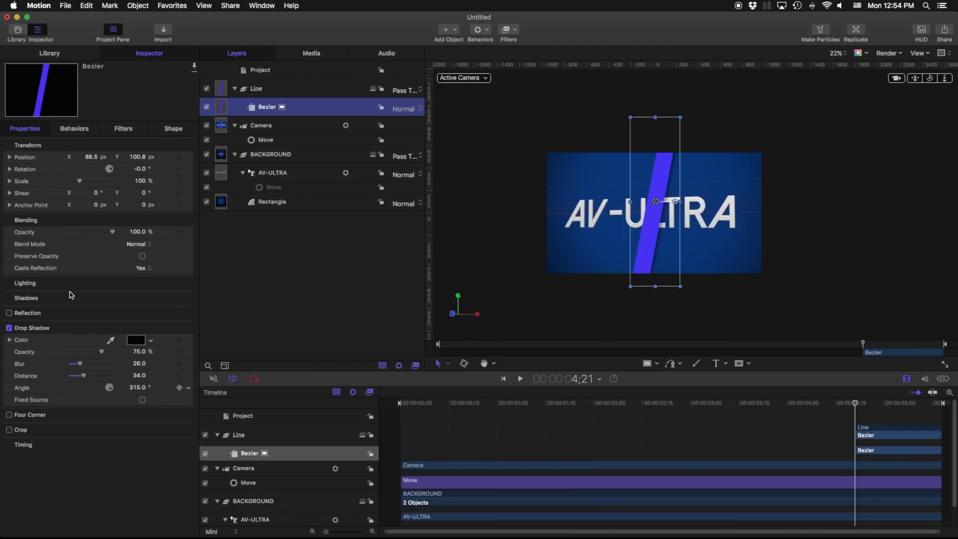
{"action": "left_click_drag", "start_coordinate": [111, 237], "coordinate": [101, 236]}
Step: Extend the Line group back to the project start and, at 2;01, move the stripe to about X 568, Y 81
{"action": "left_click_drag", "start_coordinate": [856, 430], "coordinate": [600, 383]}
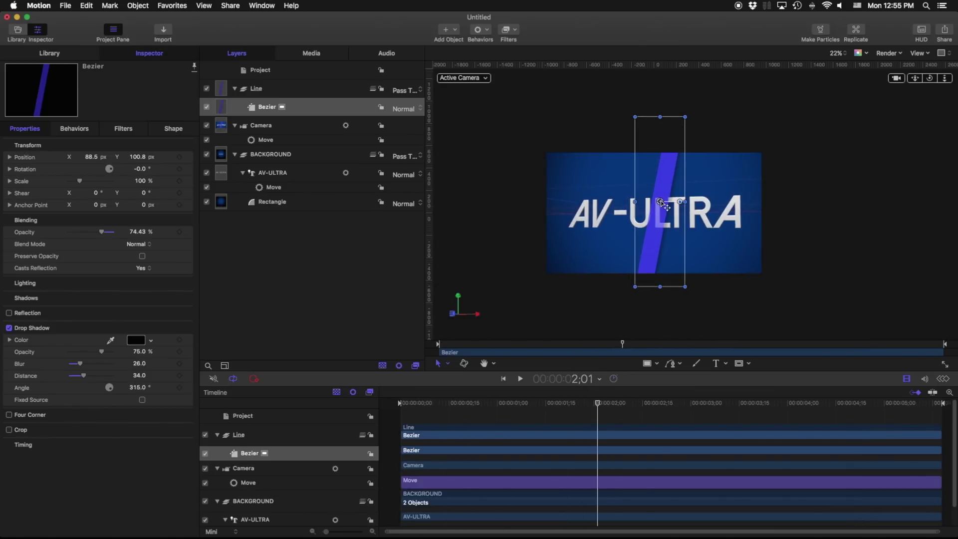
{"action": "left_click_drag", "start_coordinate": [662, 202], "coordinate": [718, 206]}
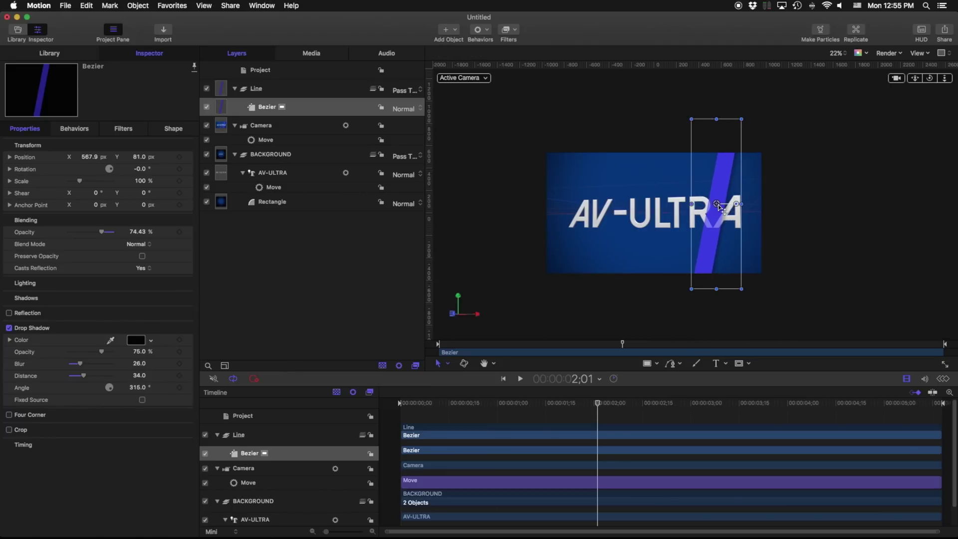
Step: Duplicate the Bezier stripe three times, placing two copies near the canvas's left edge and one just right of the original
{"action": "left_click", "coordinate": [268, 107]}
{"action": "left_click", "coordinate": [269, 107]}
{"action": "key", "text": "super+d"}
{"action": "key", "text": "super+d"}
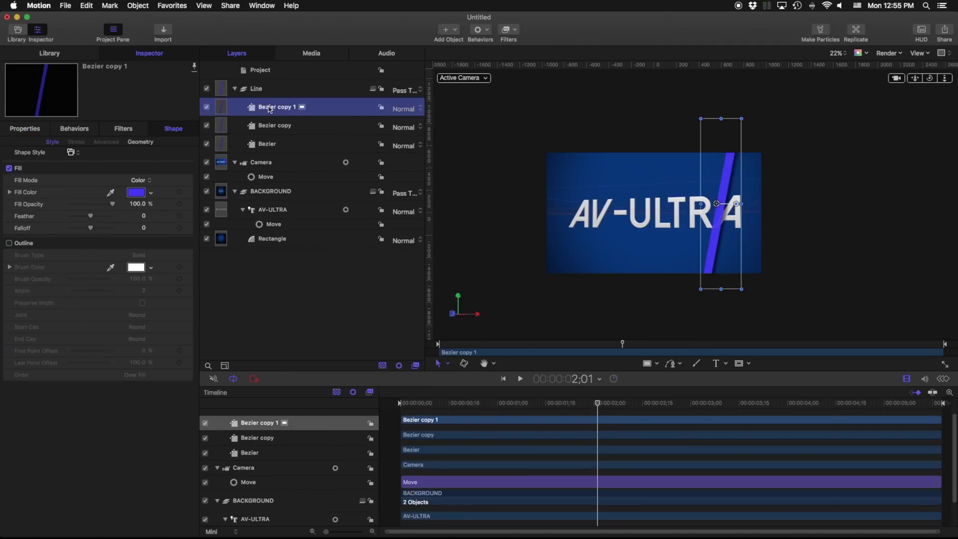
{"action": "key", "text": "super+d"}
{"action": "left_click_drag", "start_coordinate": [717, 243], "coordinate": [584, 241]}
{"action": "left_click_drag", "start_coordinate": [716, 246], "coordinate": [744, 246]}
Step: Return to the first frame and add a Basic Motion Throw behavior to the original Bezier stripe
{"action": "left_click_drag", "start_coordinate": [597, 403], "coordinate": [386, 405]}
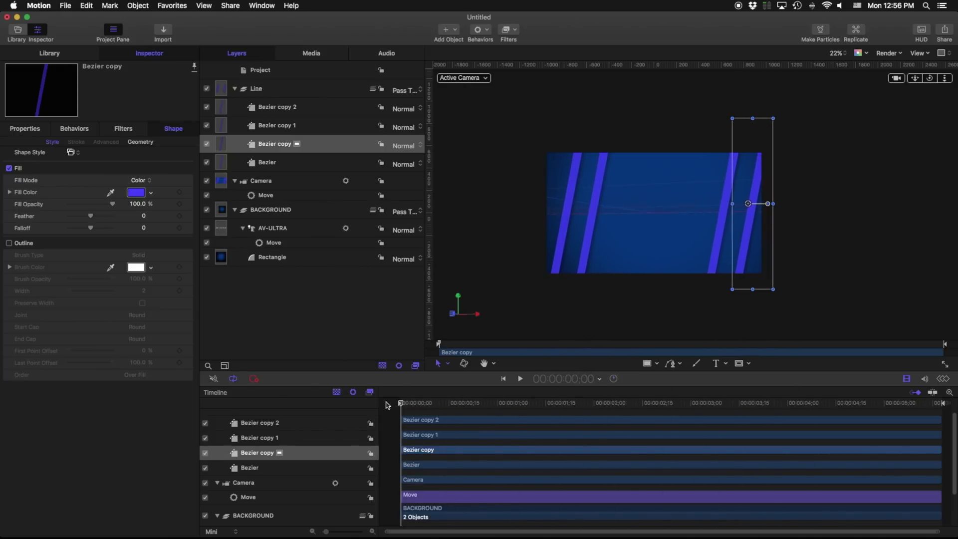
{"action": "left_click", "coordinate": [250, 469]}
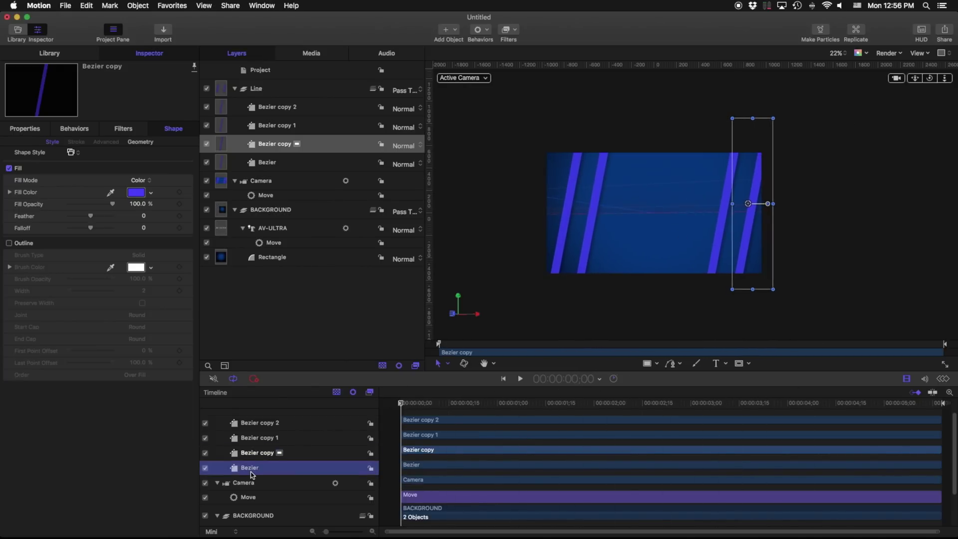
{"action": "left_click", "coordinate": [70, 56]}
{"action": "left_click_drag", "start_coordinate": [29, 386], "coordinate": [245, 469]}
Step: At 1;22, set the Throw behavior to push the original stripe slowly to the right
{"action": "left_click_drag", "start_coordinate": [406, 407], "coordinate": [564, 408]}
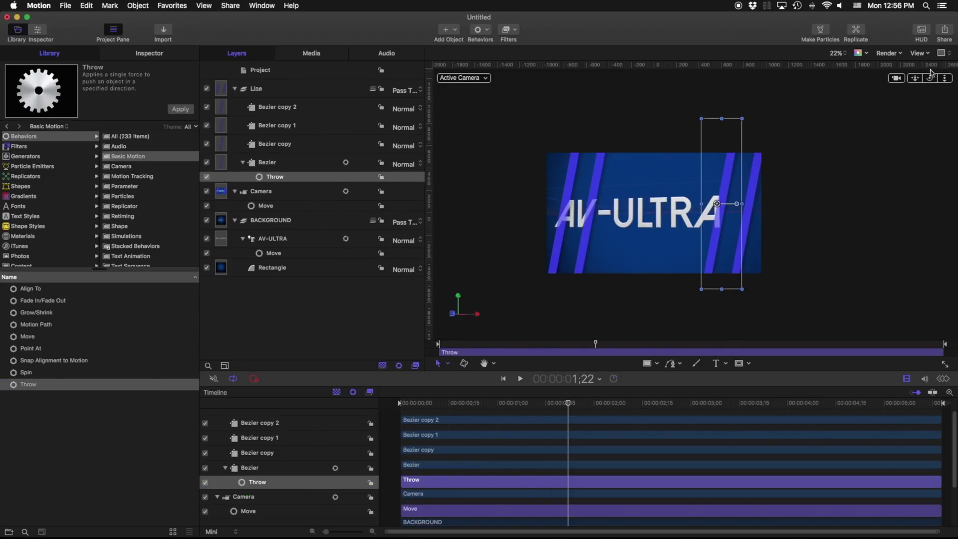
{"action": "left_click", "coordinate": [921, 31]}
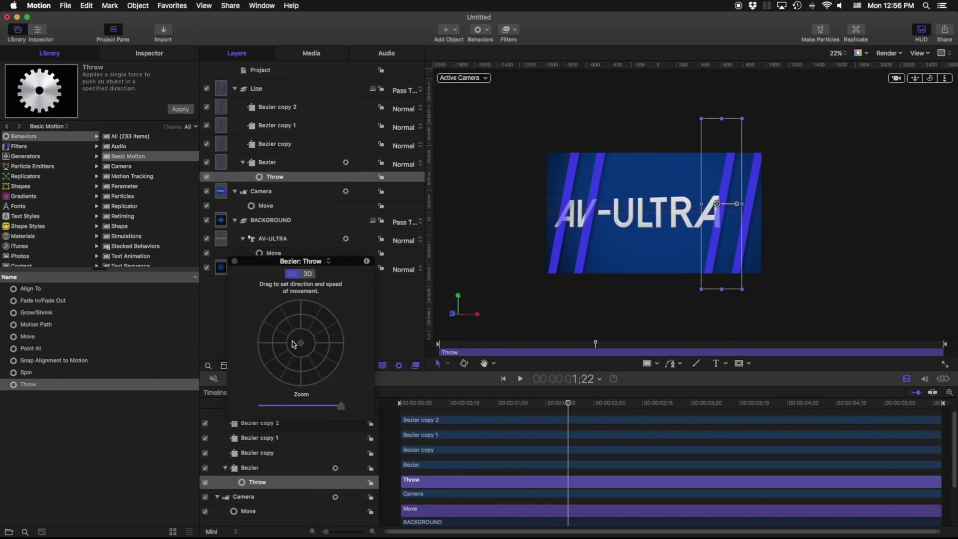
{"action": "left_click_drag", "start_coordinate": [302, 344], "coordinate": [308, 346]}
Step: Copy the original stripe's Throw behavior onto Bezier copy, Bezier copy 1 and Bezier copy 2
{"action": "left_click", "coordinate": [263, 483]}
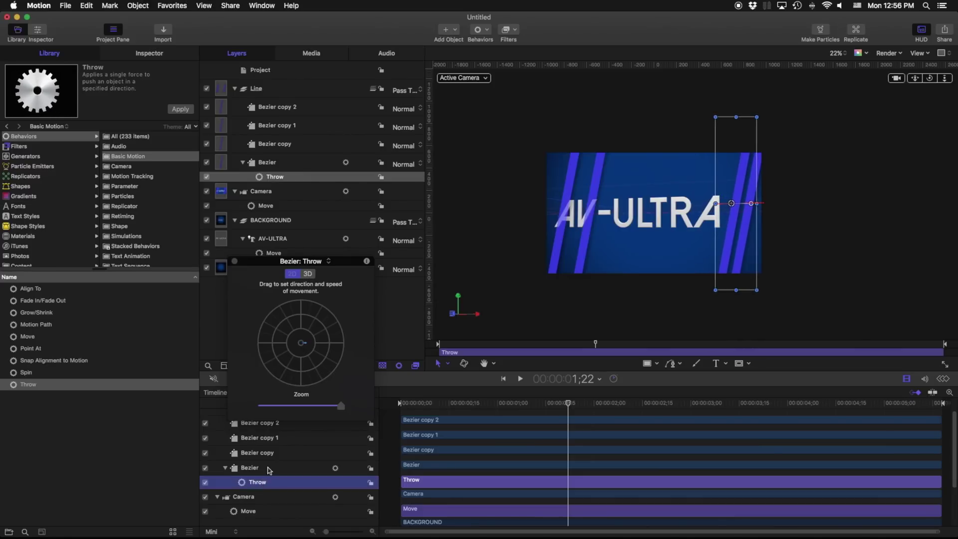
{"action": "left_click", "coordinate": [270, 469]}
{"action": "left_click", "coordinate": [263, 483]}
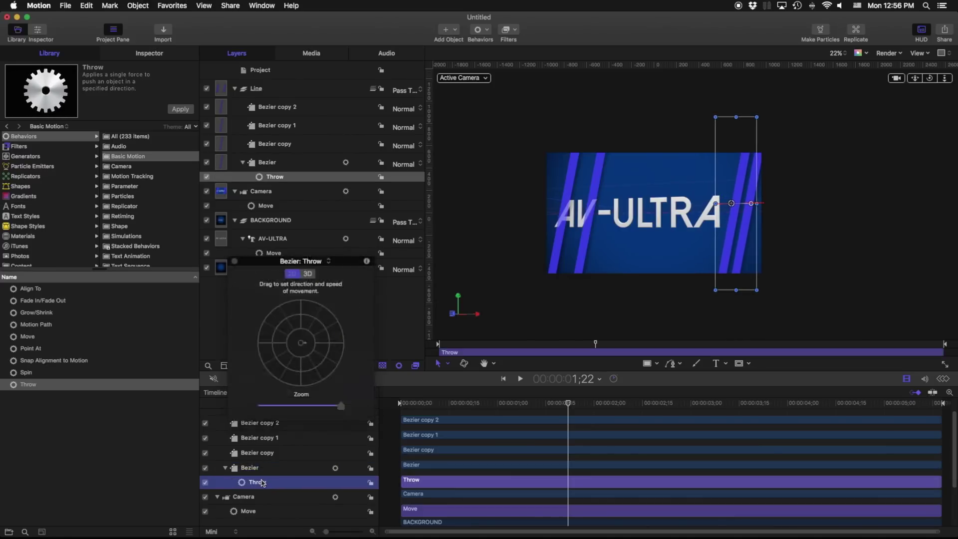
{"action": "left_click", "coordinate": [264, 454]}
{"action": "key", "text": "super+v"}
{"action": "left_click", "coordinate": [265, 440]}
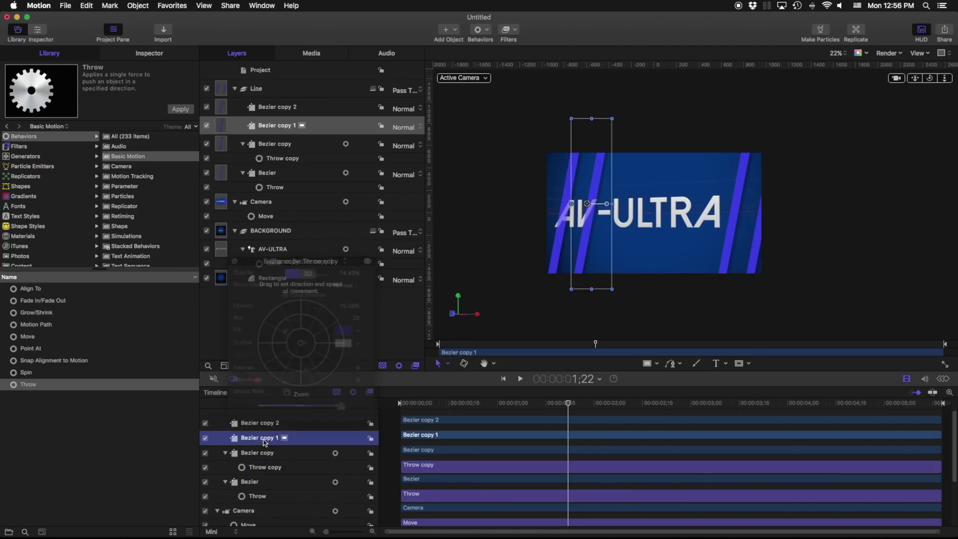
{"action": "key", "text": "super+v"}
{"action": "left_click", "coordinate": [259, 423]}
{"action": "key", "text": "super+v"}
Step: Strengthen the rightward Throw of Bezier copy 1 and turn the Throw of Bezier copy to the left
{"action": "key", "text": "Home"}
{"action": "key", "text": "space"}
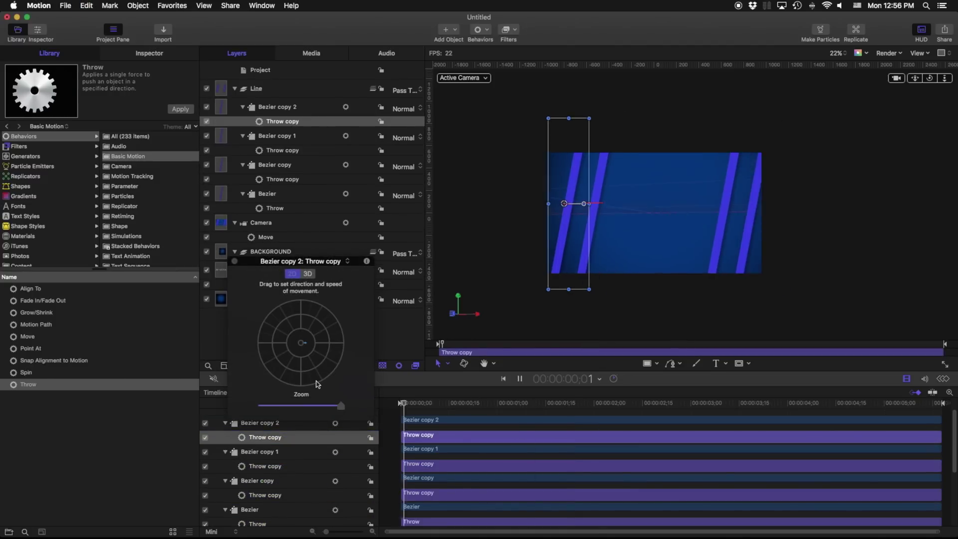
{"action": "left_click", "coordinate": [265, 466]}
{"action": "key", "text": "space"}
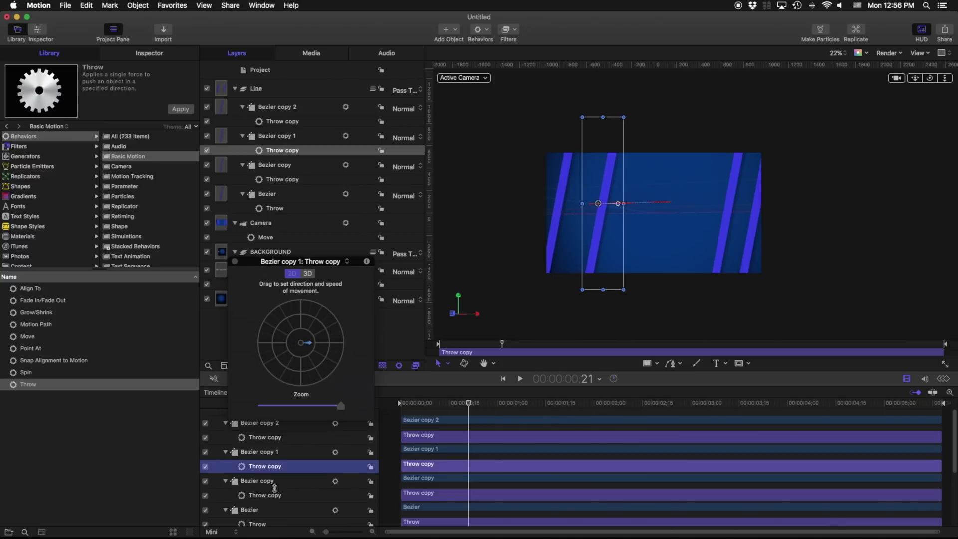
{"action": "left_click", "coordinate": [267, 495]}
{"action": "mouse_move", "coordinate": [309, 343]}
{"action": "left_mouse_down"}
{"action": "mouse_move", "coordinate": [291, 343]}
{"action": "mouse_move", "coordinate": [327, 343]}
{"action": "left_mouse_up"}
Step: Strengthen the original Bezier stripe's rightward Throw and play the animation from the first frame
{"action": "left_click", "coordinate": [261, 523]}
{"action": "key", "text": "Home"}
{"action": "key", "text": "space"}
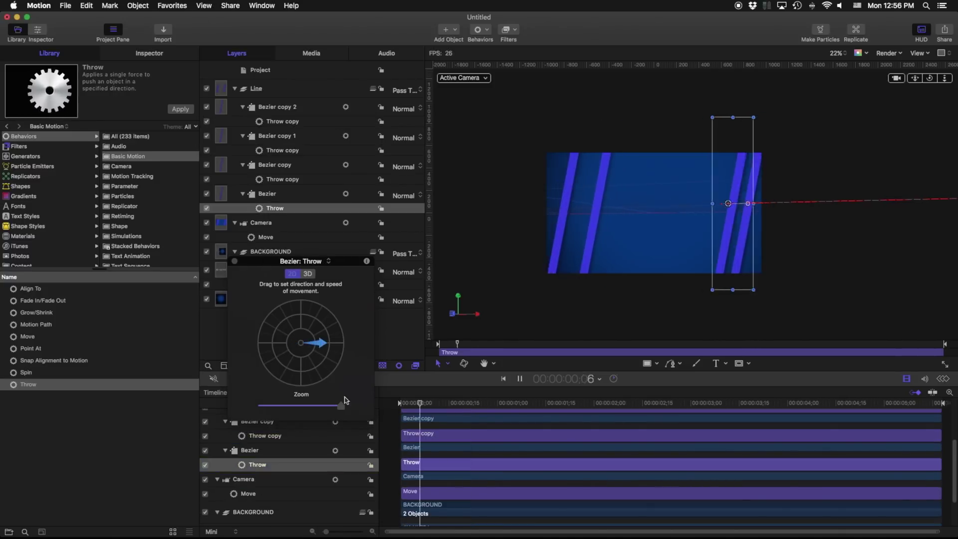
{"action": "key", "text": "space"}
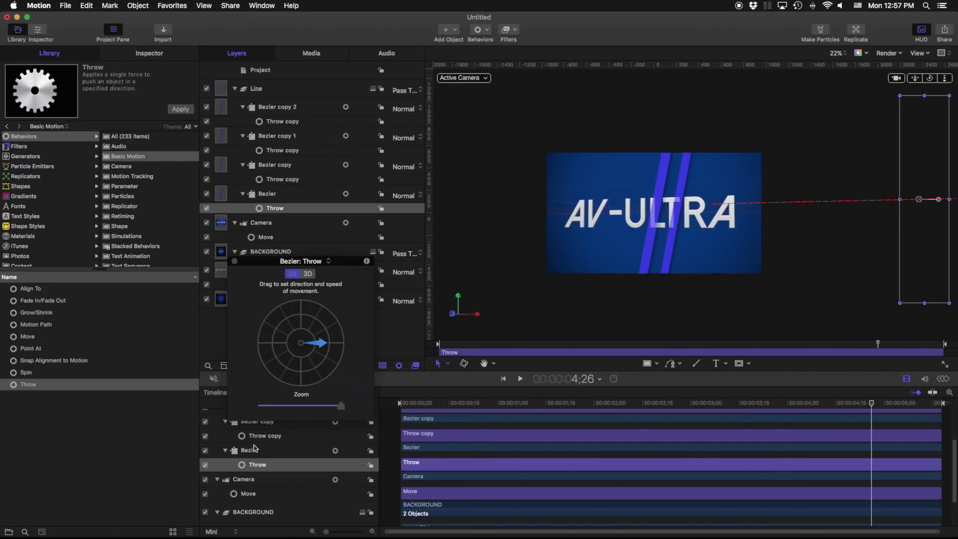
Step: Add an image mask to the AV-ULTRA title with the Line group as mask source, and scrub through the result
{"action": "left_click", "coordinate": [255, 87]}
{"action": "key", "text": "Left"}
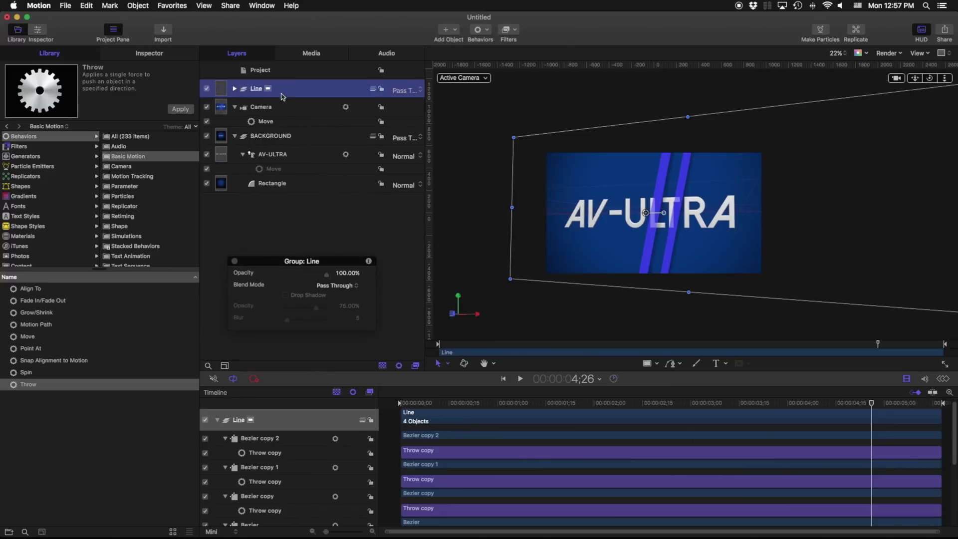
{"action": "key", "text": "Left"}
{"action": "left_click", "coordinate": [234, 125]}
{"action": "left_click", "coordinate": [290, 144]}
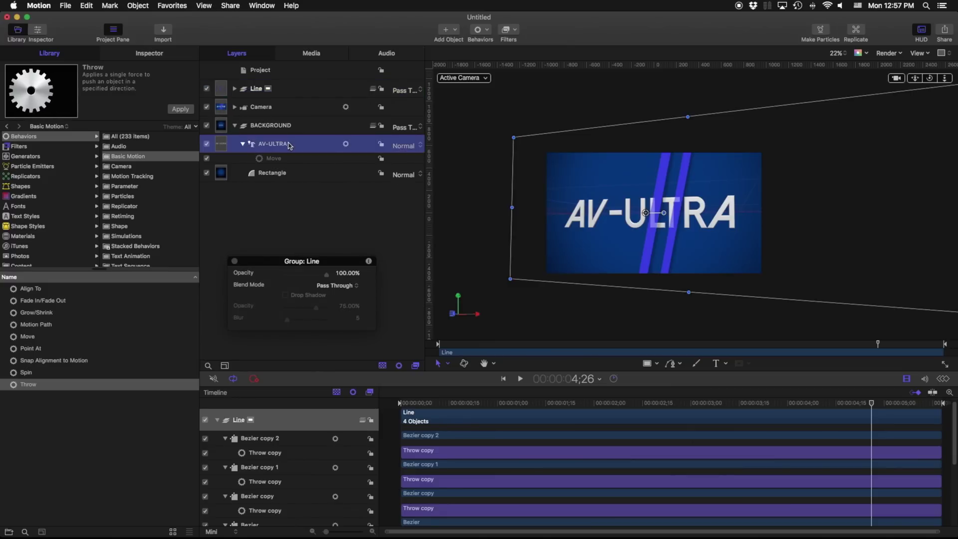
{"action": "right_click", "coordinate": [290, 144]}
{"action": "left_click", "coordinate": [325, 284]}
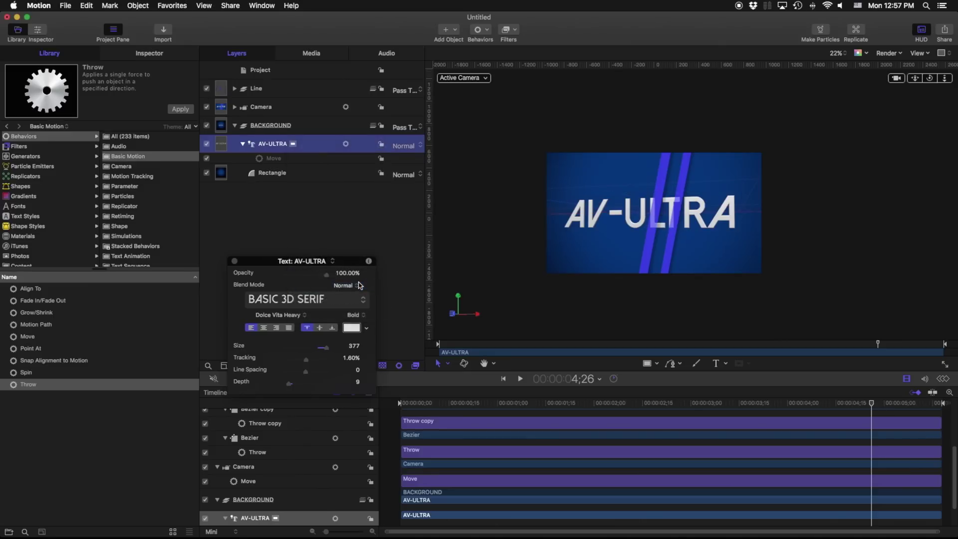
{"action": "left_click_drag", "start_coordinate": [237, 101], "coordinate": [351, 281]}
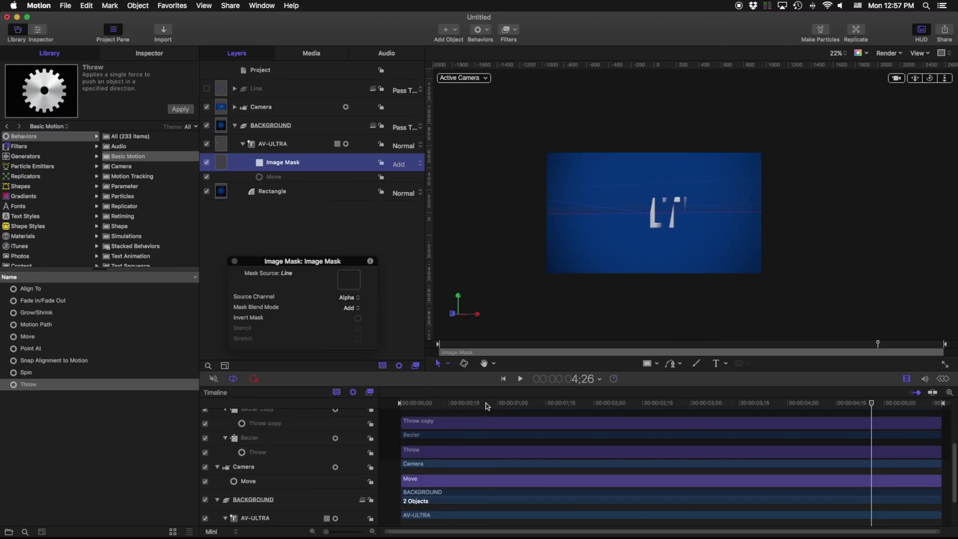
{"action": "left_click_drag", "start_coordinate": [486, 403], "coordinate": [671, 402]}
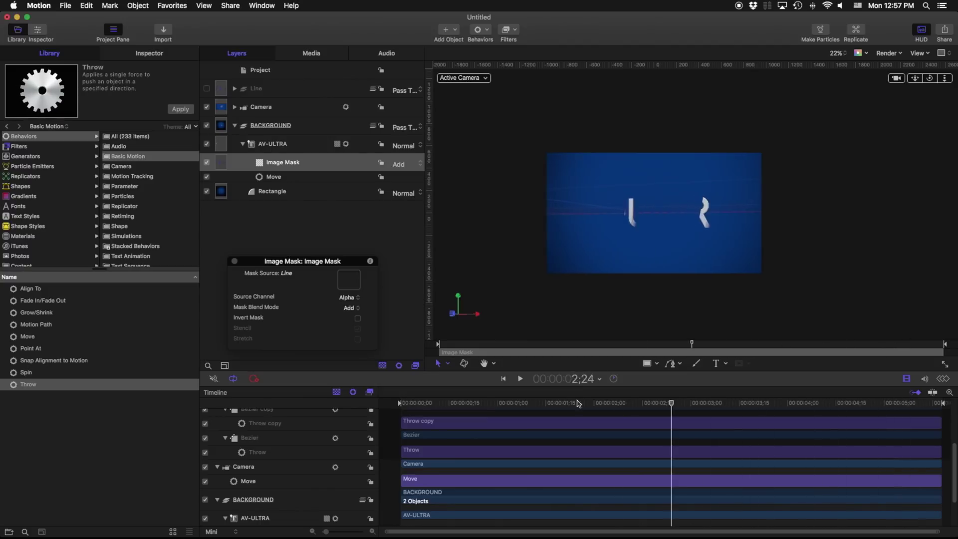
{"action": "left_click_drag", "start_coordinate": [577, 403], "coordinate": [741, 403]}
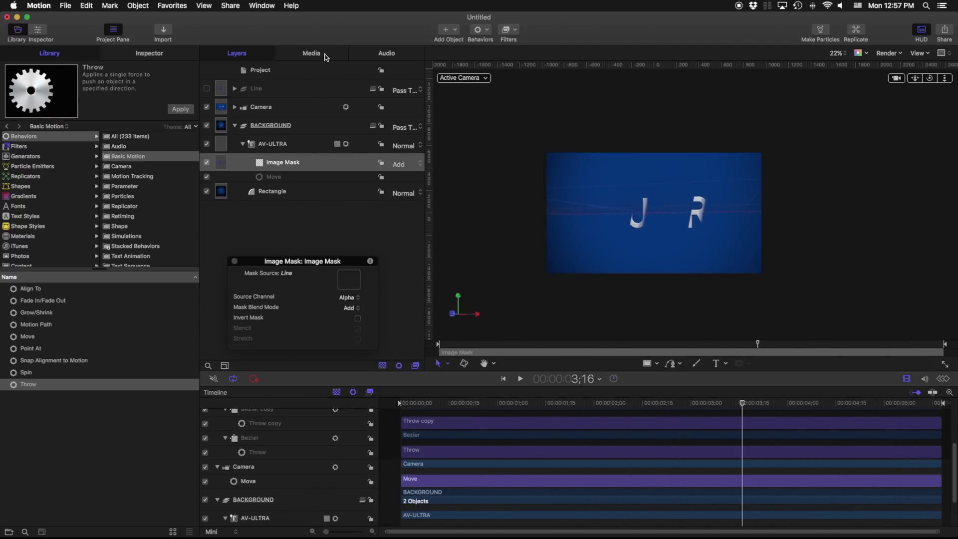
Step: At 3;16, change the original Bezier stripe's Throw to a slow push to the left
{"action": "left_click", "coordinate": [244, 90]}
{"action": "left_click", "coordinate": [234, 89]}
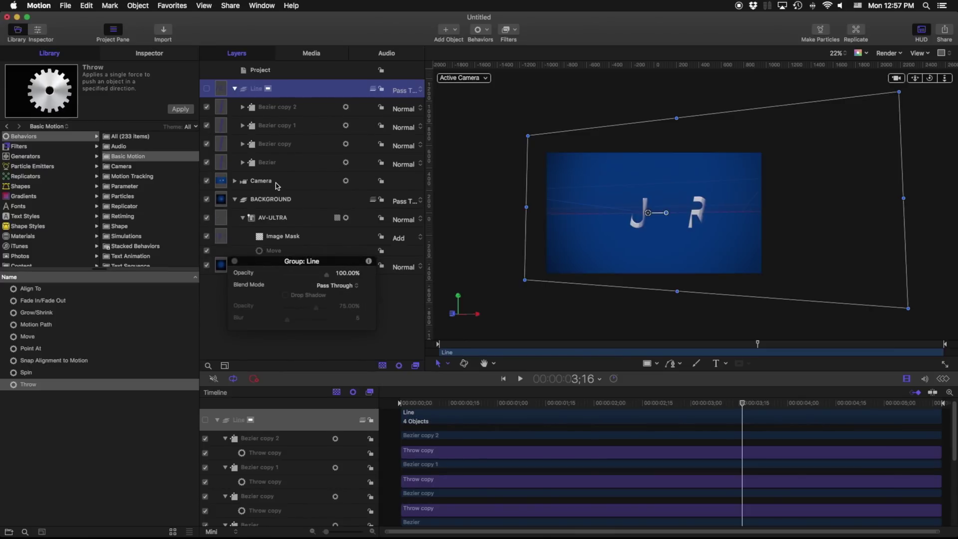
{"action": "left_click", "coordinate": [268, 162]}
{"action": "left_click", "coordinate": [242, 162]}
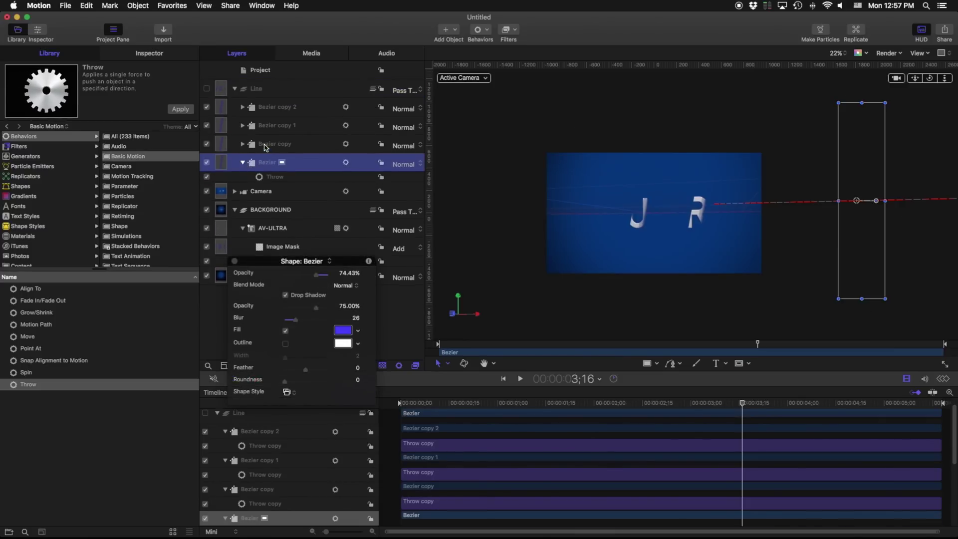
{"action": "left_click", "coordinate": [256, 146]}
{"action": "left_click", "coordinate": [264, 163]}
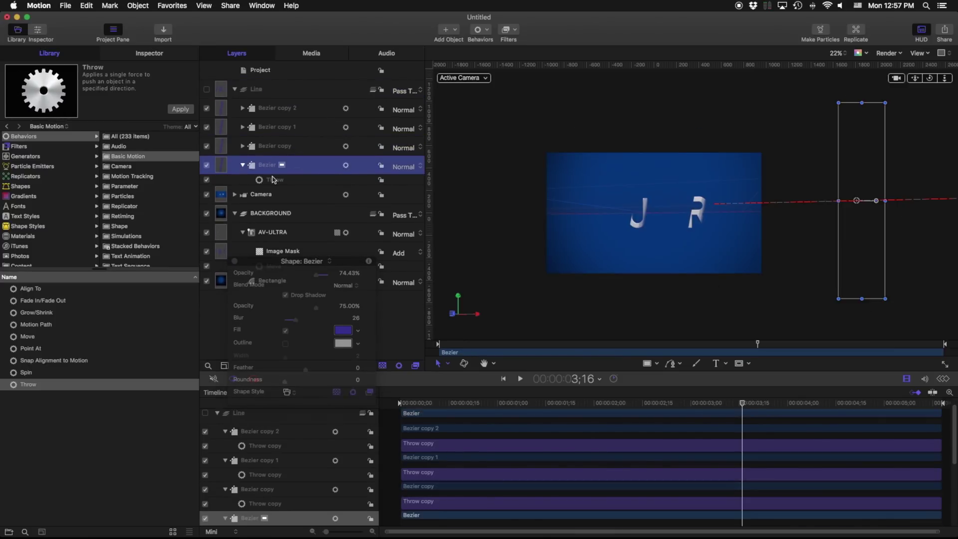
{"action": "left_click", "coordinate": [260, 178]}
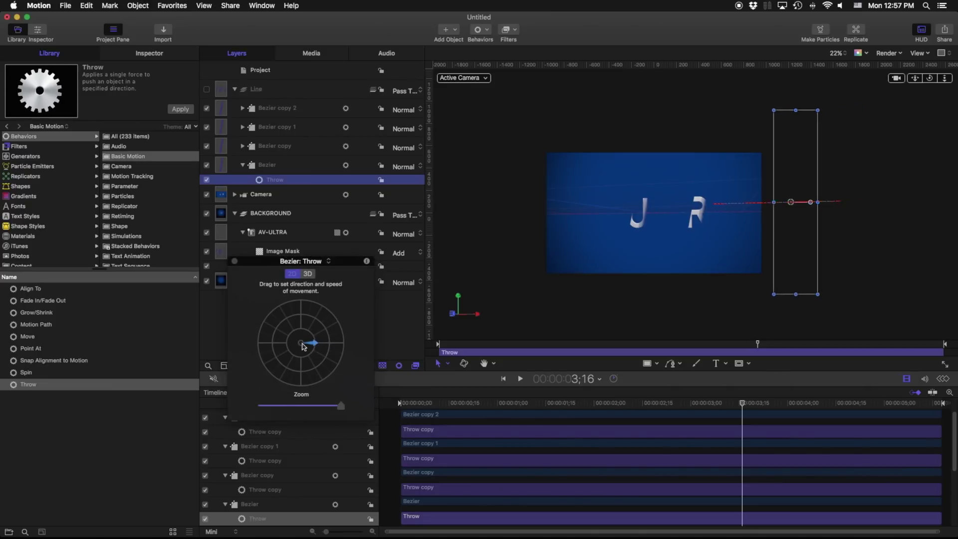
{"action": "left_click_drag", "start_coordinate": [304, 345], "coordinate": [294, 346]}
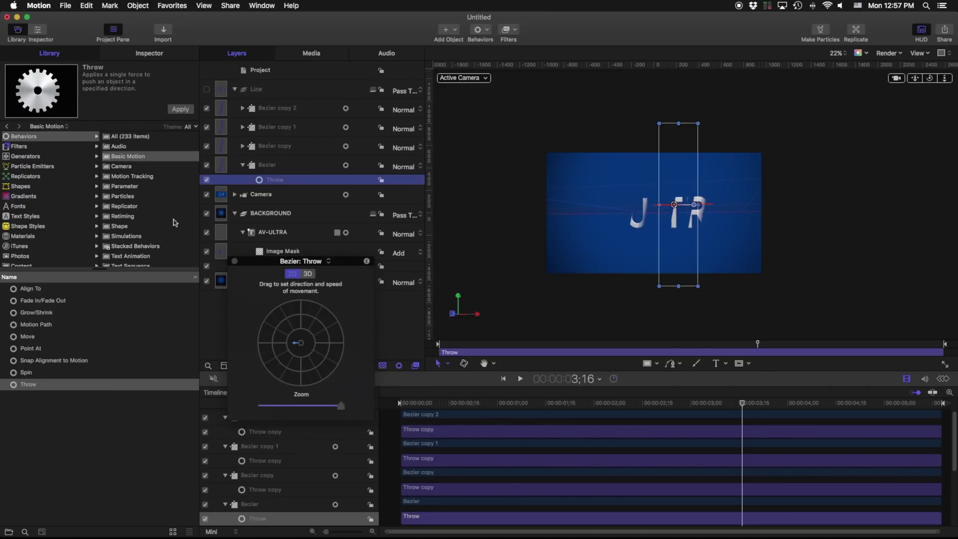
Step: Add a Basic Motion Grow/Shrink behavior to Bezier copy, set Scale To to 2804.66%, and check the masked title around 2;27
{"action": "left_click", "coordinate": [45, 313]}
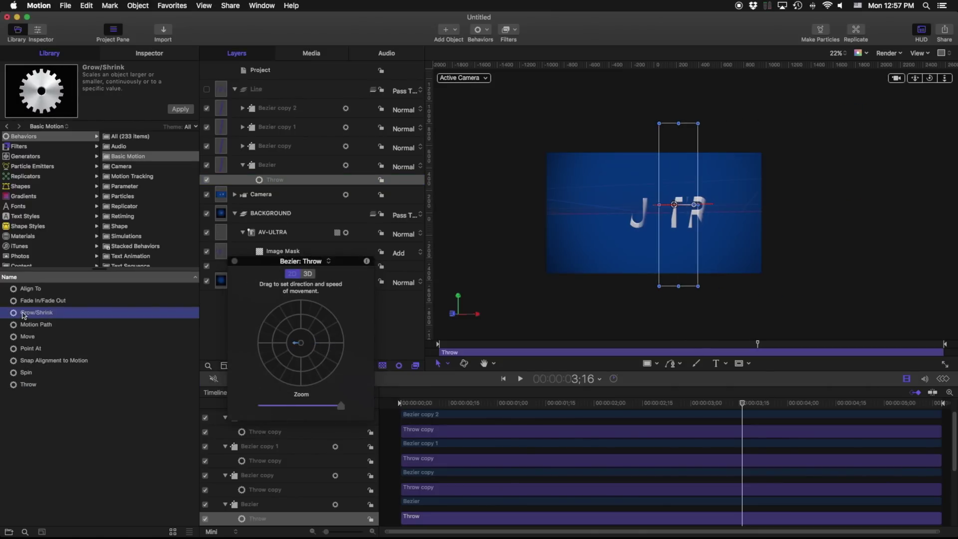
{"action": "left_click_drag", "start_coordinate": [35, 315], "coordinate": [254, 502]}
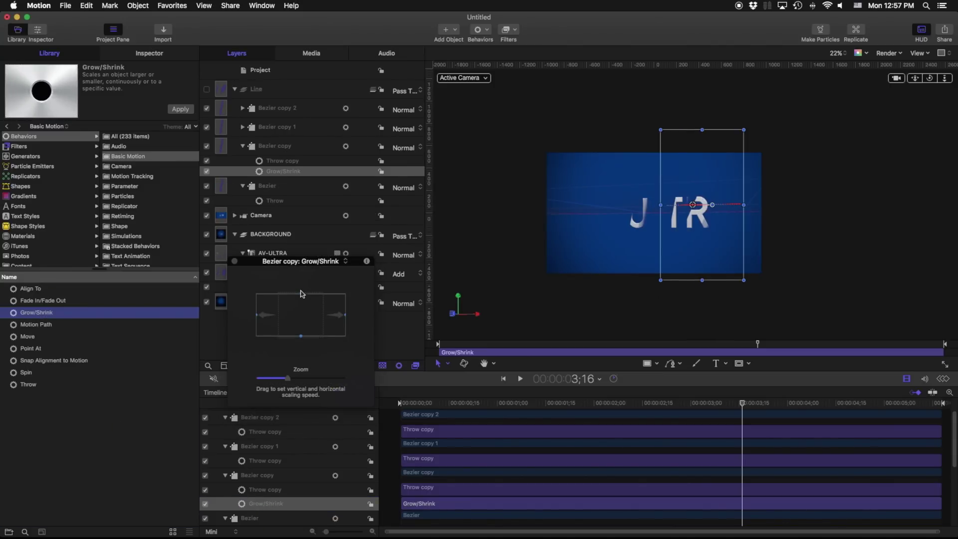
{"action": "left_click_drag", "start_coordinate": [302, 293], "coordinate": [303, 274]}
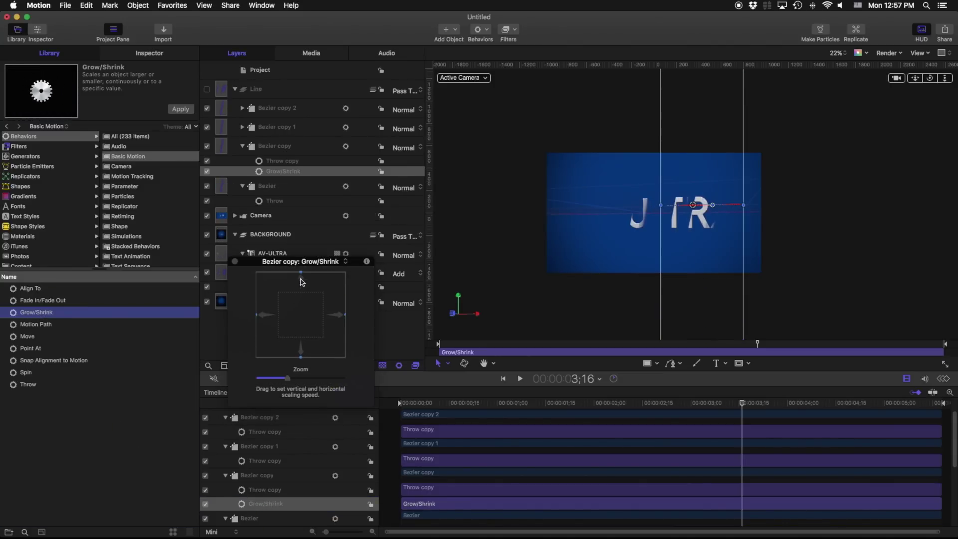
{"action": "left_click", "coordinate": [162, 53]}
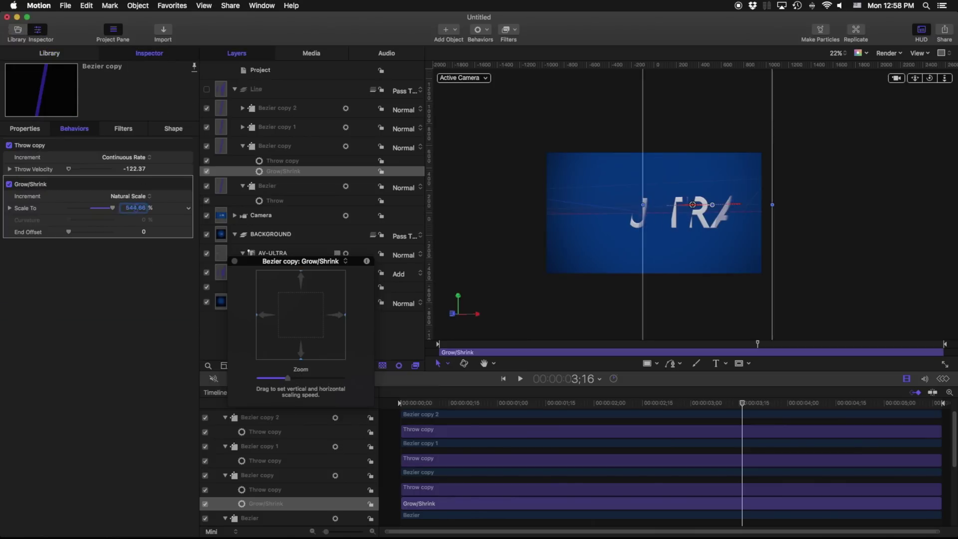
{"action": "left_click_drag", "start_coordinate": [135, 208], "coordinate": [136, 208]}
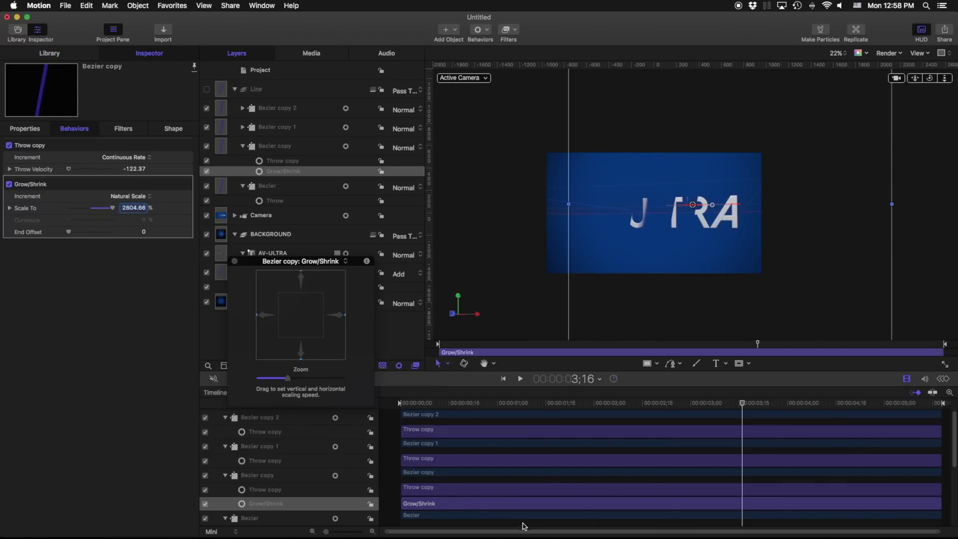
{"action": "left_click_drag", "start_coordinate": [716, 402], "coordinate": [681, 402]}
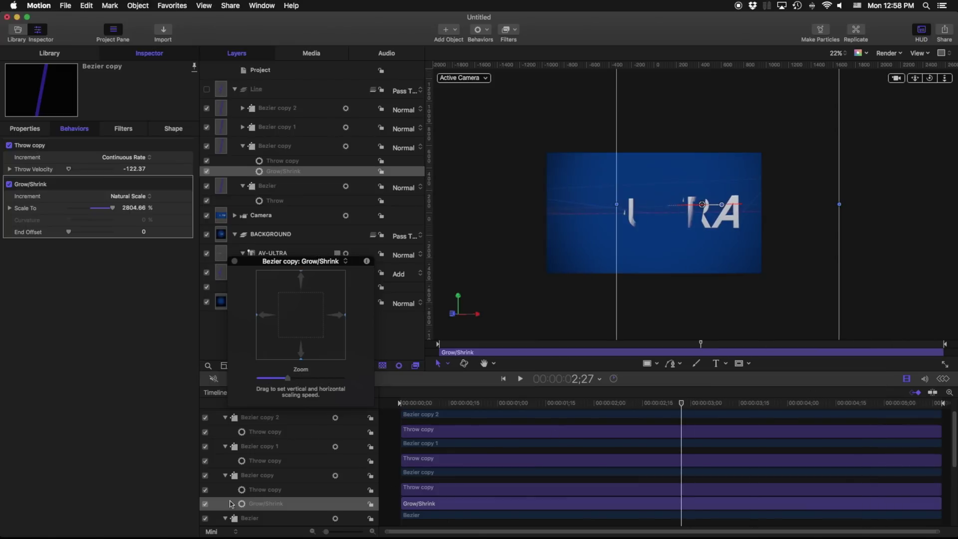
Step: Copy the Grow/Shrink behavior onto Bezier copy 1, Bezier copy 2 and the original Bezier stripe
{"action": "left_click", "coordinate": [261, 478]}
{"action": "left_click", "coordinate": [268, 449]}
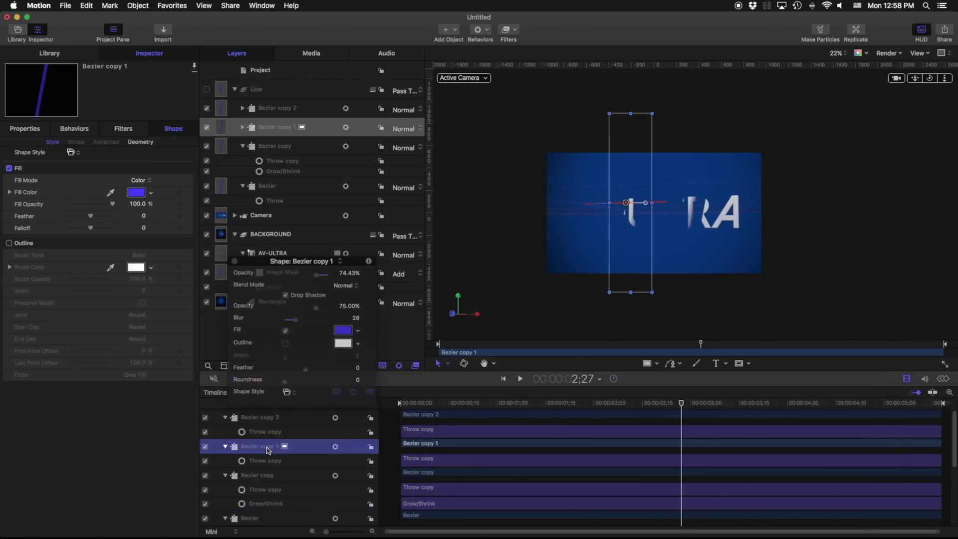
{"action": "key", "text": "super+v"}
{"action": "left_click", "coordinate": [265, 418]}
{"action": "key", "text": "super+v"}
{"action": "scroll", "coordinate": [265, 442], "scroll_direction": "up", "scroll_amount": 3}
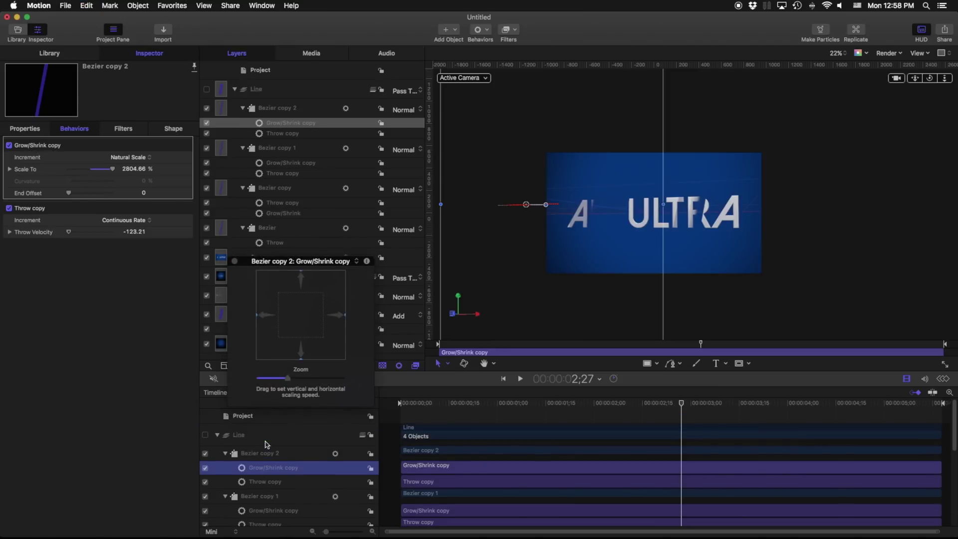
{"action": "scroll", "coordinate": [274, 478], "scroll_direction": "down", "scroll_amount": 4}
{"action": "scroll", "coordinate": [276, 486], "scroll_direction": "down", "scroll_amount": 2}
{"action": "left_click", "coordinate": [275, 486]}
{"action": "key", "text": "super+v"}
Step: Scrub through the timeline to review the masked title reveal, and bring back the behaviors library
{"action": "left_click_drag", "start_coordinate": [681, 402], "coordinate": [853, 403]}
{"action": "left_click_drag", "start_coordinate": [918, 404], "coordinate": [845, 396]}
{"action": "left_click_drag", "start_coordinate": [686, 396], "coordinate": [716, 399]}
{"action": "left_click", "coordinate": [71, 54]}
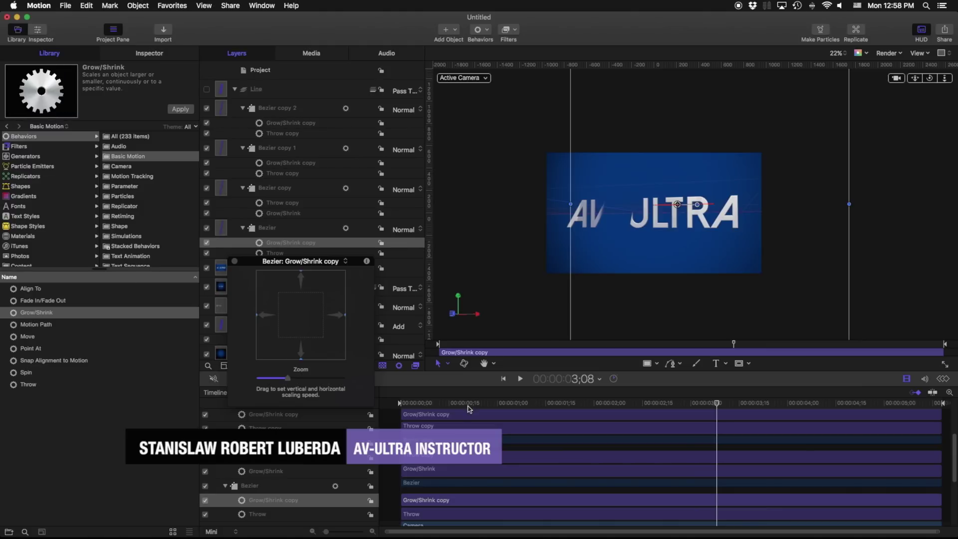
{"action": "left_click_drag", "start_coordinate": [469, 405], "coordinate": [801, 381]}
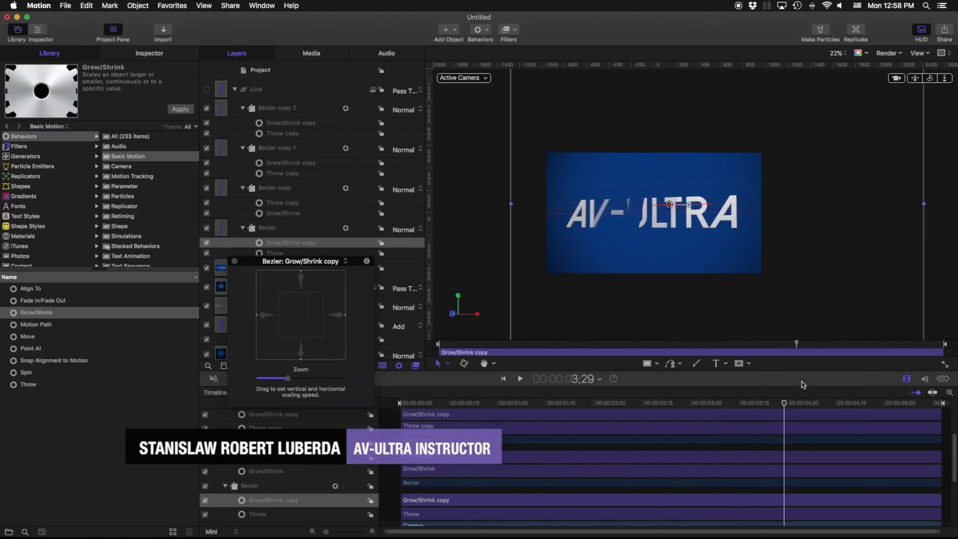